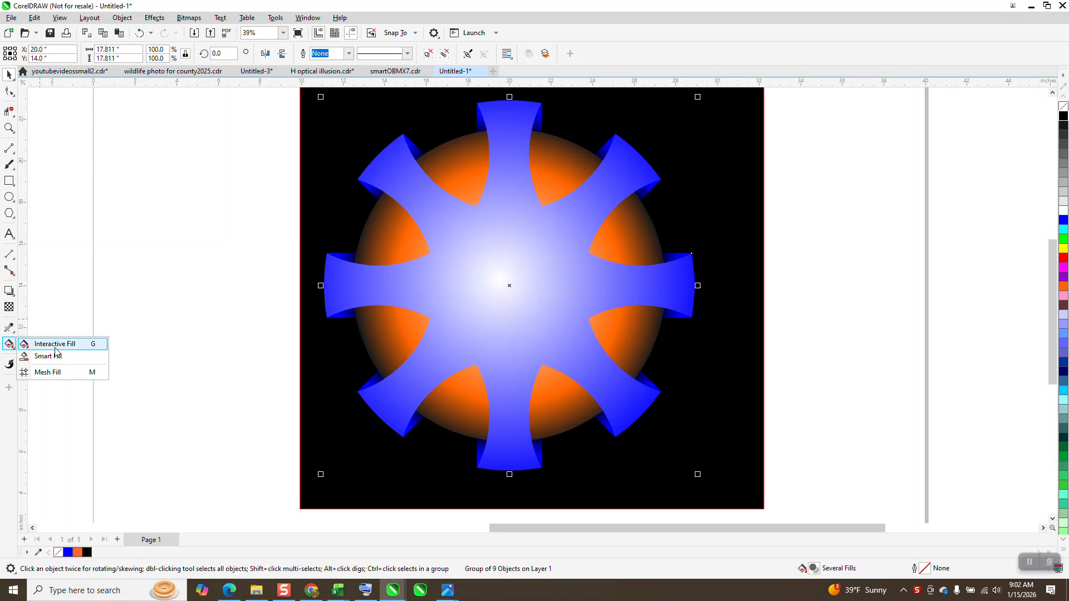
Try filling the central blue shape with orange using Smart Fill, and undo the fill.
{"action": "left_click", "coordinate": [47, 356]}
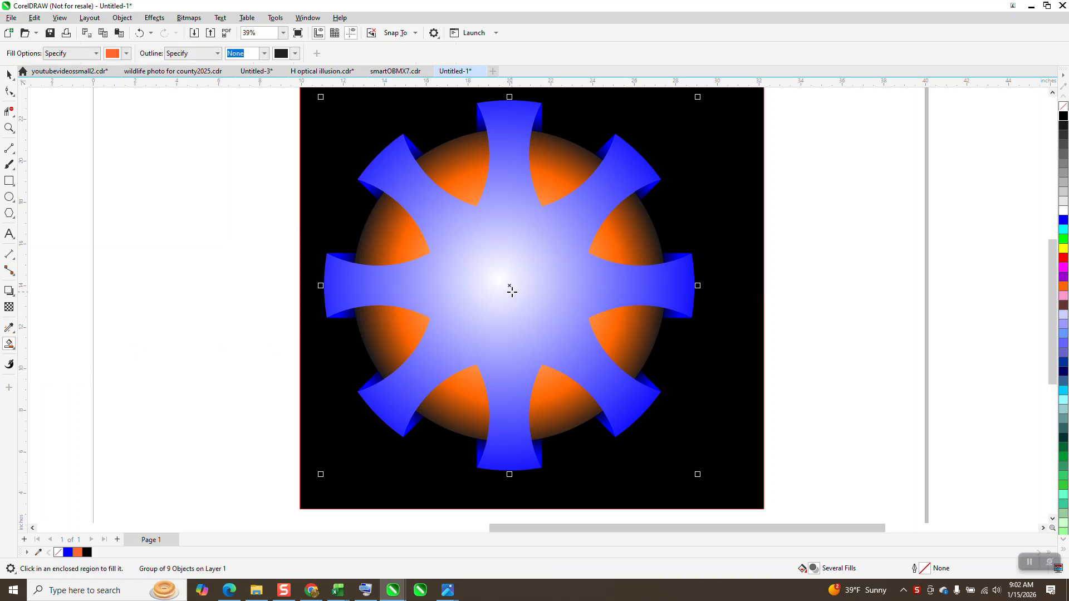
{"action": "left_click", "coordinate": [512, 292]}
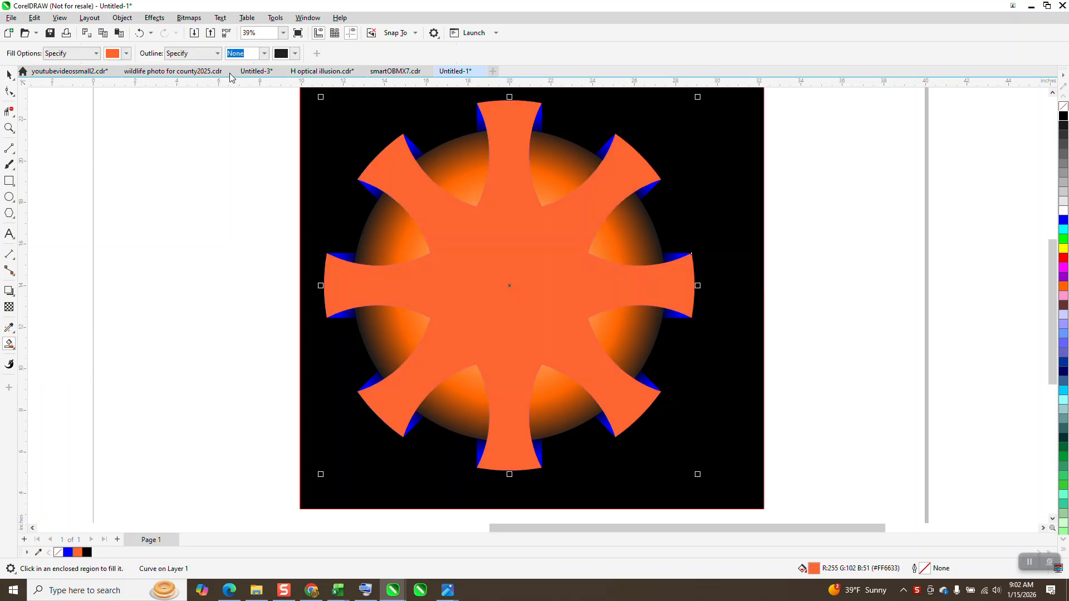
{"action": "left_click", "coordinate": [140, 33]}
Move the finished artwork with its black background off the page to the empty area on its right.
{"action": "scroll", "coordinate": [595, 227], "scroll_direction": "down", "scroll_amount": 4}
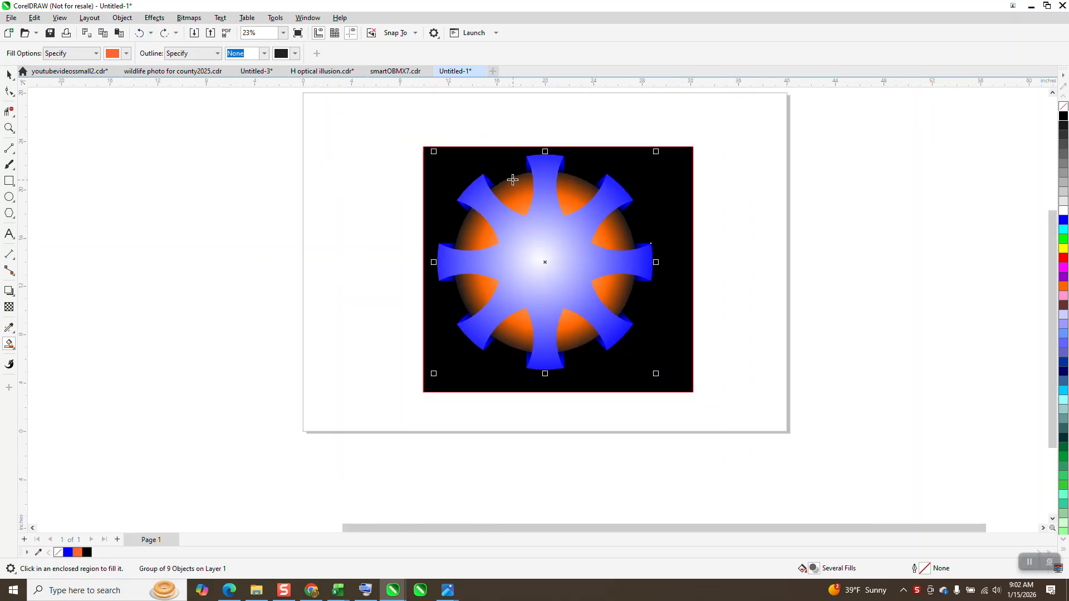
{"action": "left_click", "coordinate": [9, 74]}
{"action": "left_click_drag", "start_coordinate": [422, 148], "coordinate": [669, 319]}
{"action": "left_click_drag", "start_coordinate": [560, 236], "coordinate": [815, 260]}
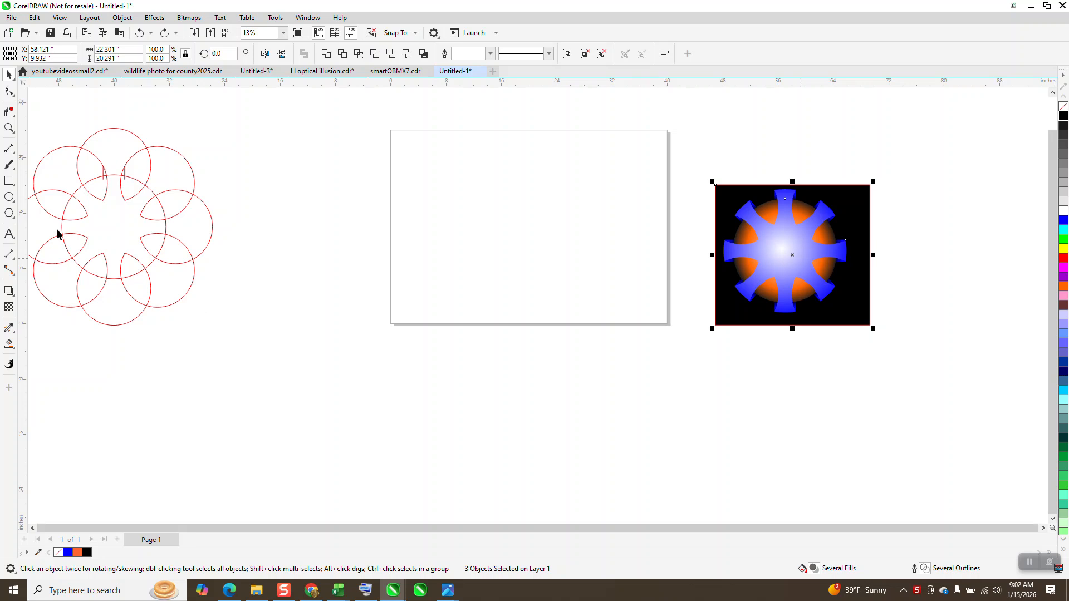
{"action": "scroll", "coordinate": [378, 236], "scroll_direction": "down", "scroll_amount": 1}
Draw a circle about 17 inches in diameter, centred on the blank page beside the overlapping-circle line drawing.
{"action": "left_click_drag", "start_coordinate": [289, 146], "coordinate": [60, 333]}
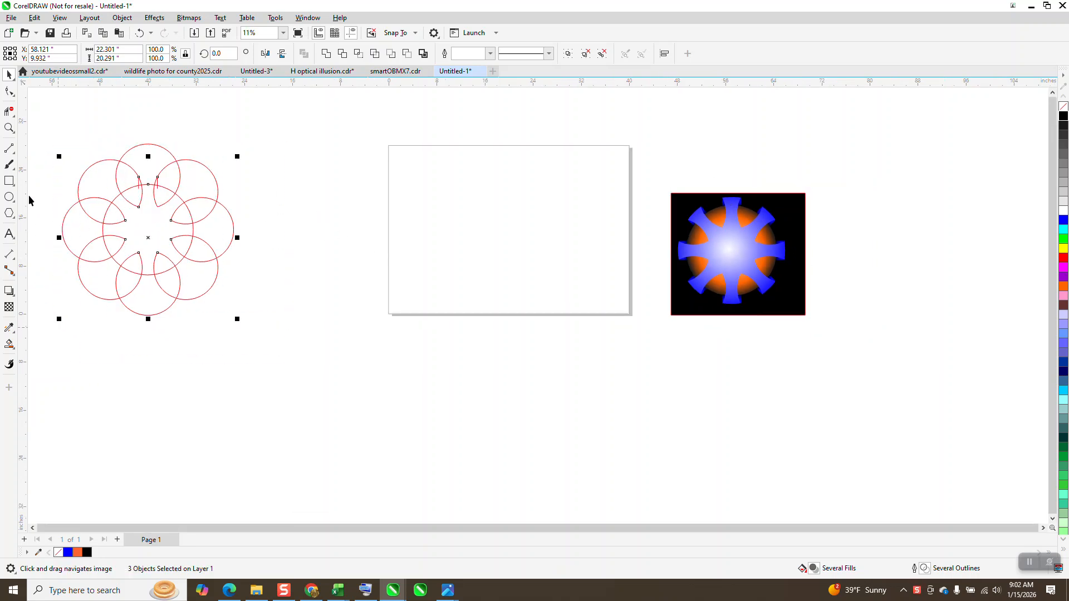
{"action": "left_click", "coordinate": [9, 128]}
{"action": "left_click_drag", "start_coordinate": [46, 140], "coordinate": [363, 384]}
{"action": "scroll", "coordinate": [308, 354], "scroll_direction": "down", "scroll_amount": 3}
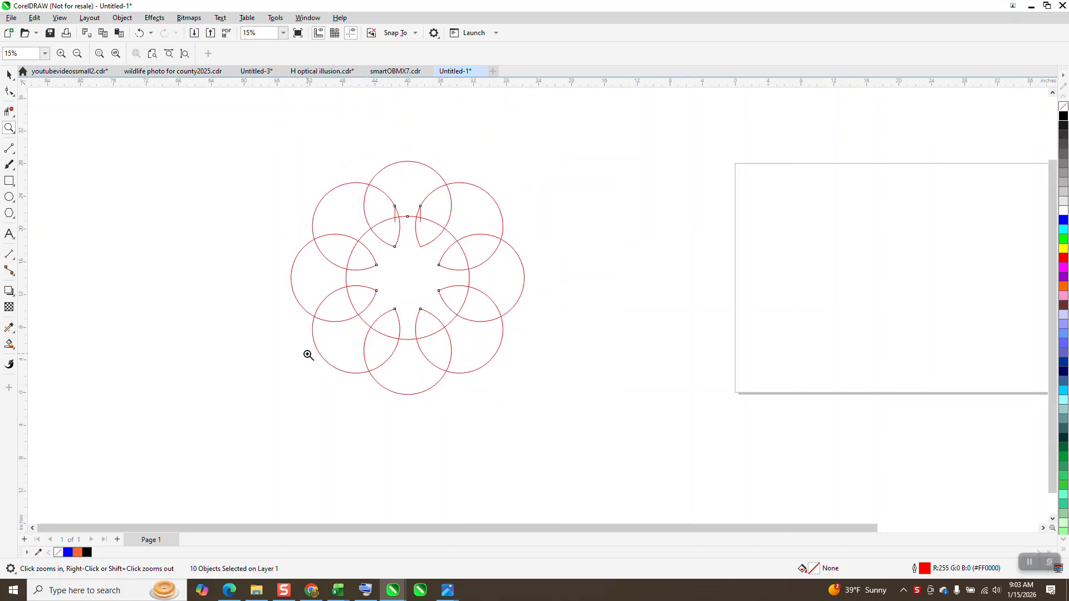
{"action": "left_click", "coordinate": [9, 197]}
{"action": "left_click_drag", "start_coordinate": [817, 267], "coordinate": [718, 350]}
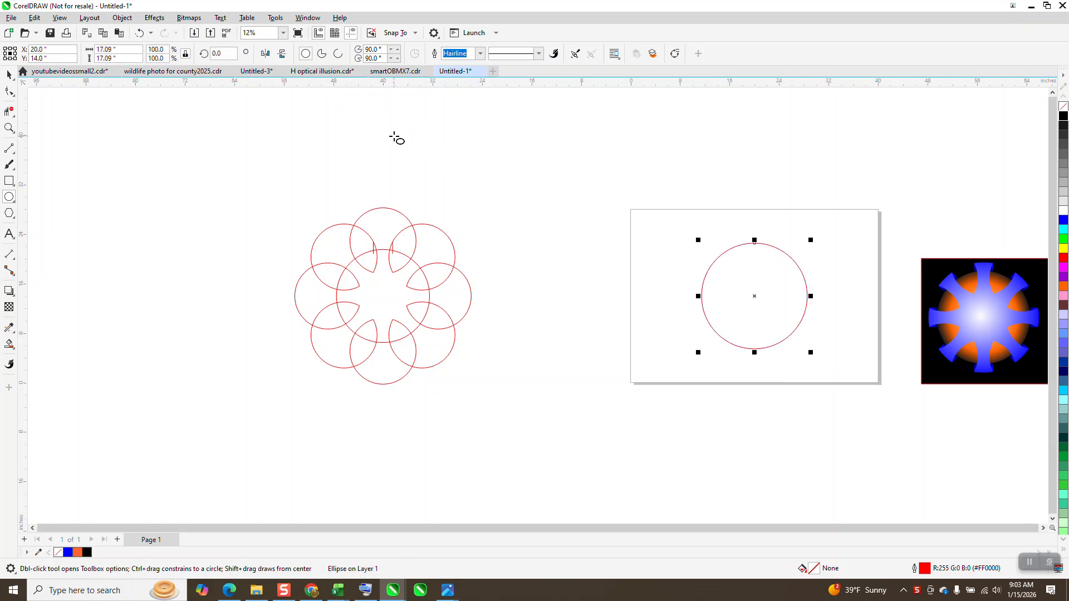
Make a 60% copy of the circle and move it straight up, centring it on the large circle's top edge.
{"action": "double_click", "coordinate": [156, 49]}
{"action": "type", "text": "60"}
{"action": "key", "text": "Return"}
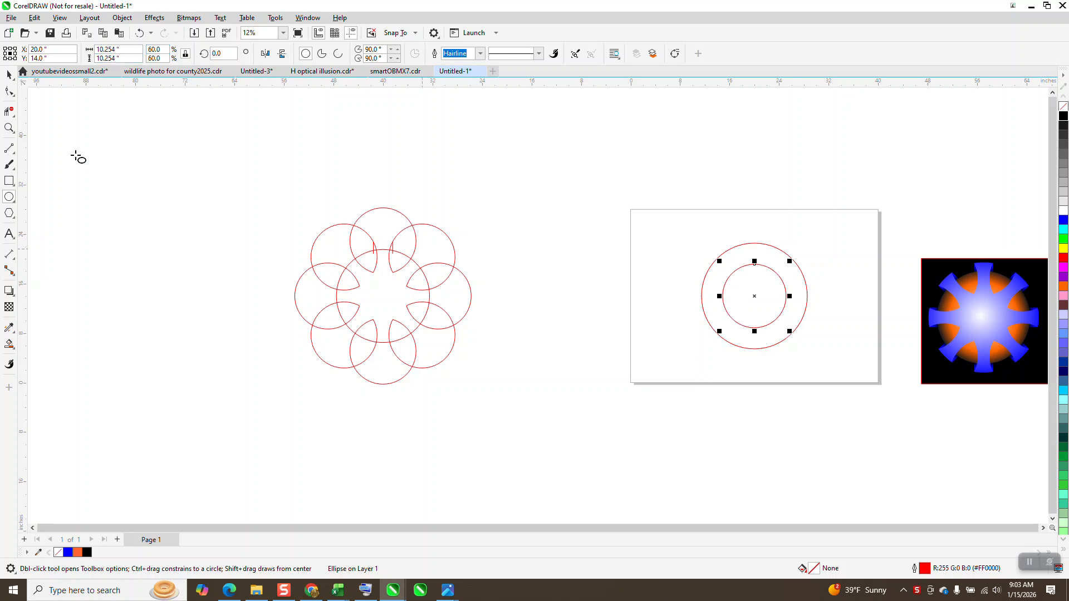
{"action": "left_click", "coordinate": [8, 75]}
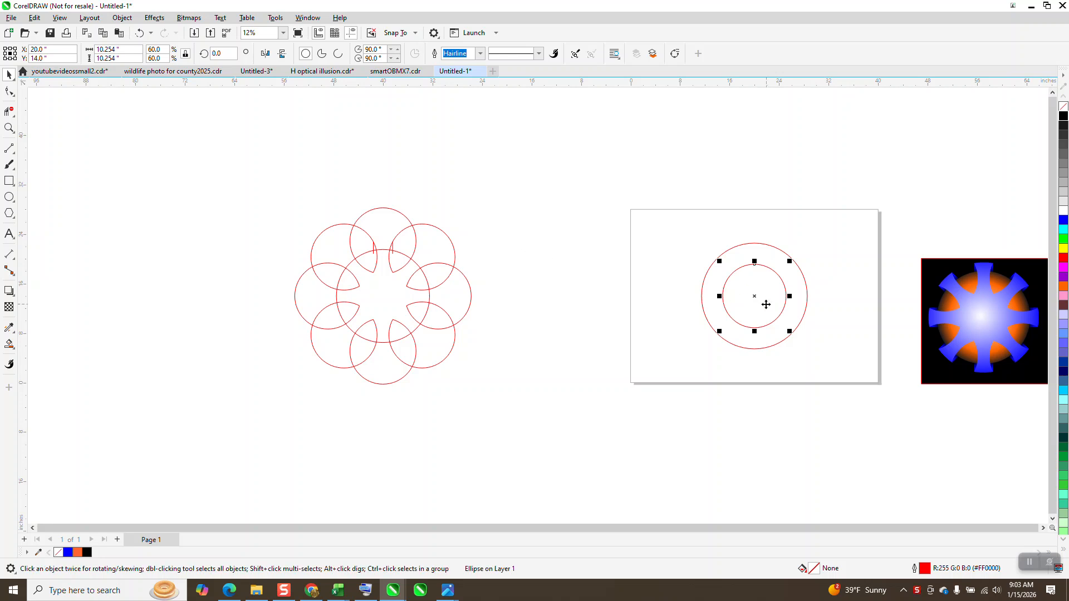
{"action": "left_click_drag", "start_coordinate": [756, 299], "coordinate": [756, 245]}
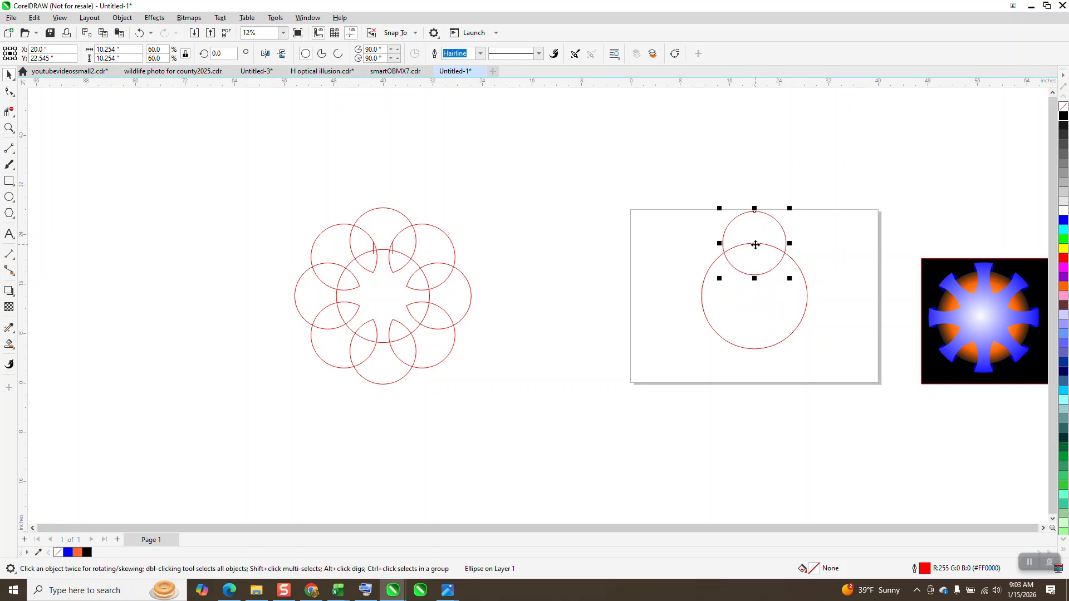
{"action": "key", "text": "ctrl+v"}
{"action": "left_click", "coordinate": [216, 52]}
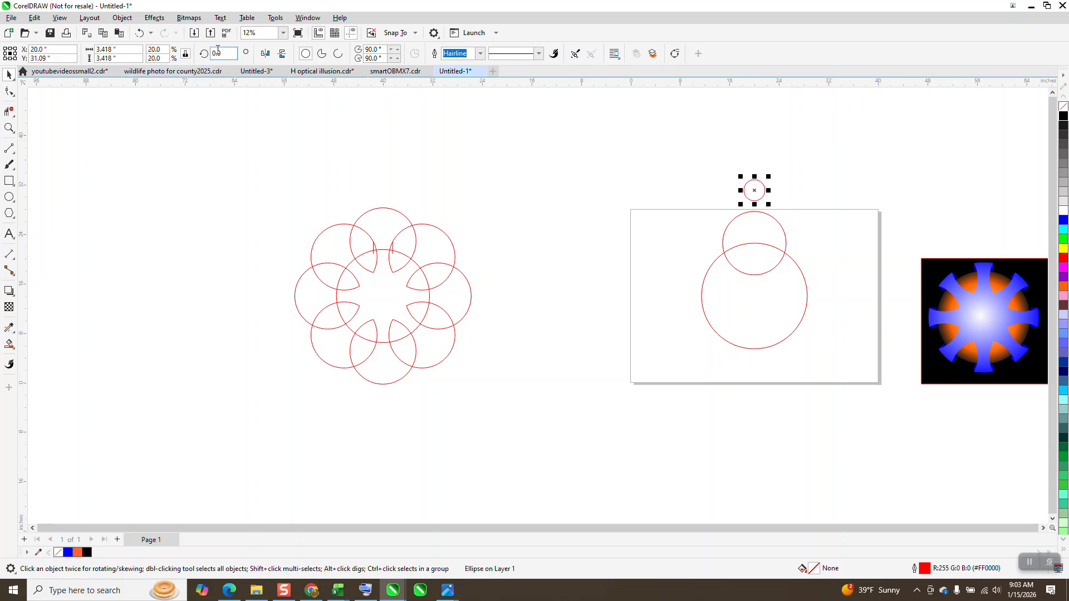
{"action": "key", "text": "BackSpace"}
{"action": "left_click", "coordinate": [753, 181]}
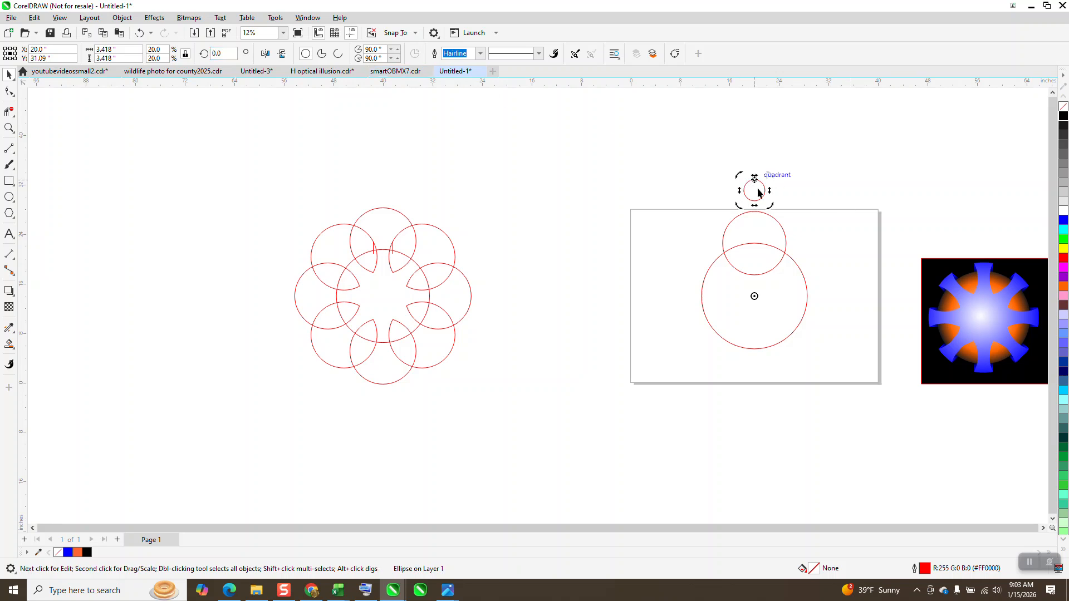
{"action": "key", "text": "Delete"}
Duplicate the upper circle in place, rotate it 45°, and move its rotation centre to the large circle's centre.
{"action": "left_click", "coordinate": [763, 218]}
{"action": "key", "text": "ctrl+v"}
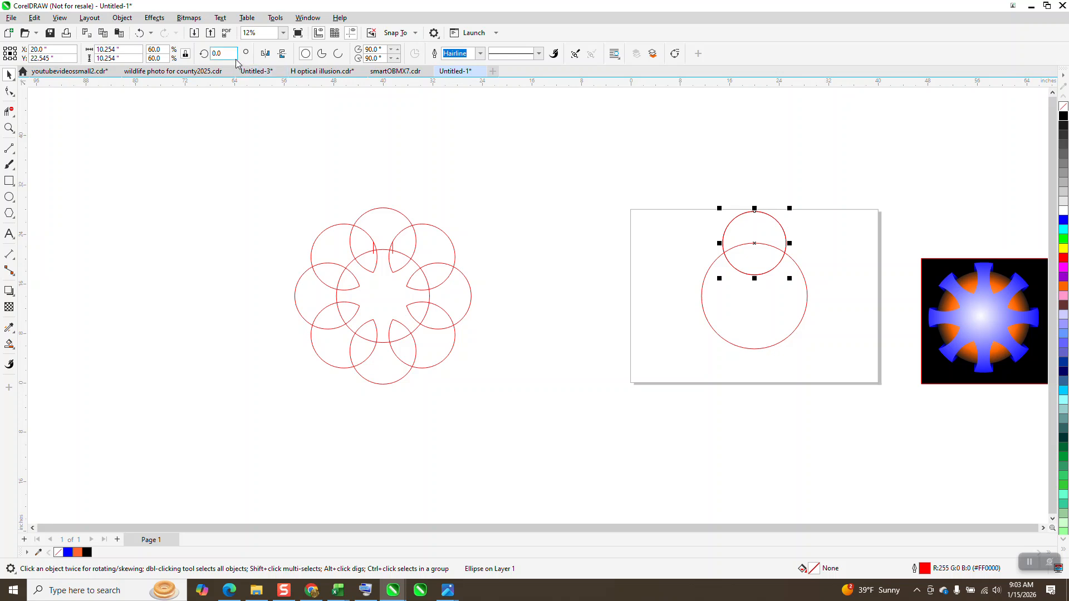
{"action": "type", "text": "45"}
{"action": "key", "text": "Return"}
{"action": "left_click", "coordinate": [755, 243]}
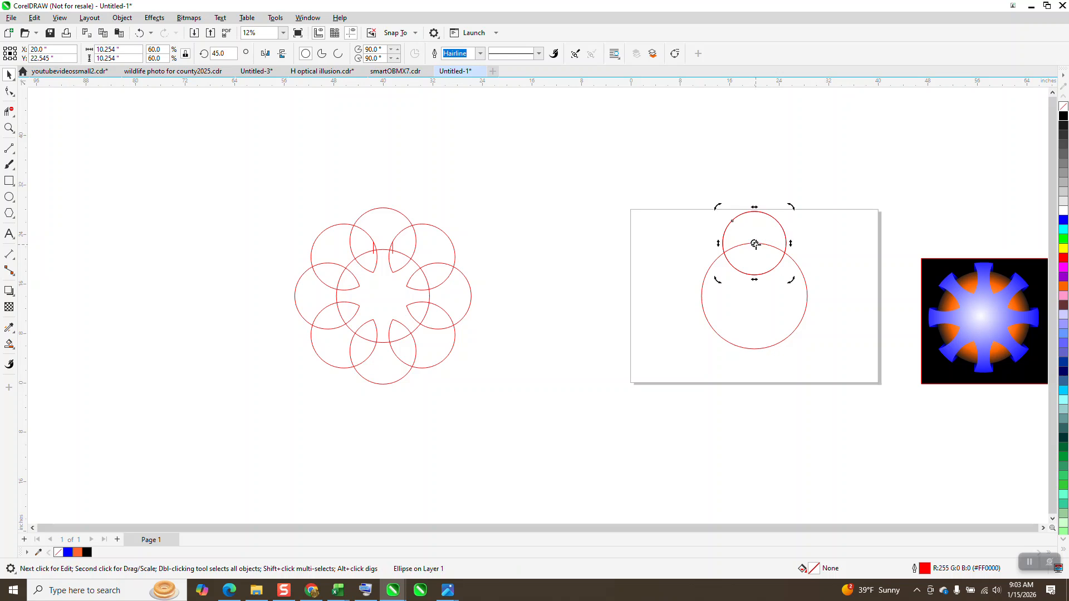
{"action": "left_click_drag", "start_coordinate": [755, 244], "coordinate": [754, 244]}
{"action": "left_click", "coordinate": [760, 245]}
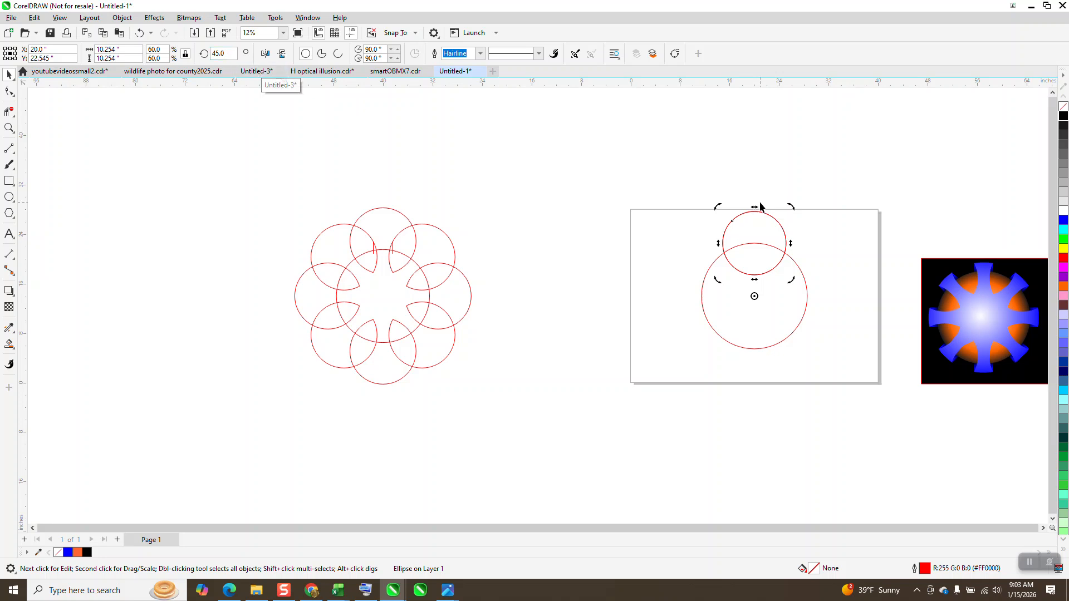
Delete the overlapping upper circles and undo the deletion.
{"action": "scroll", "coordinate": [768, 218], "scroll_direction": "up", "scroll_amount": 1}
{"action": "left_click", "coordinate": [768, 218]}
{"action": "key", "text": "Delete"}
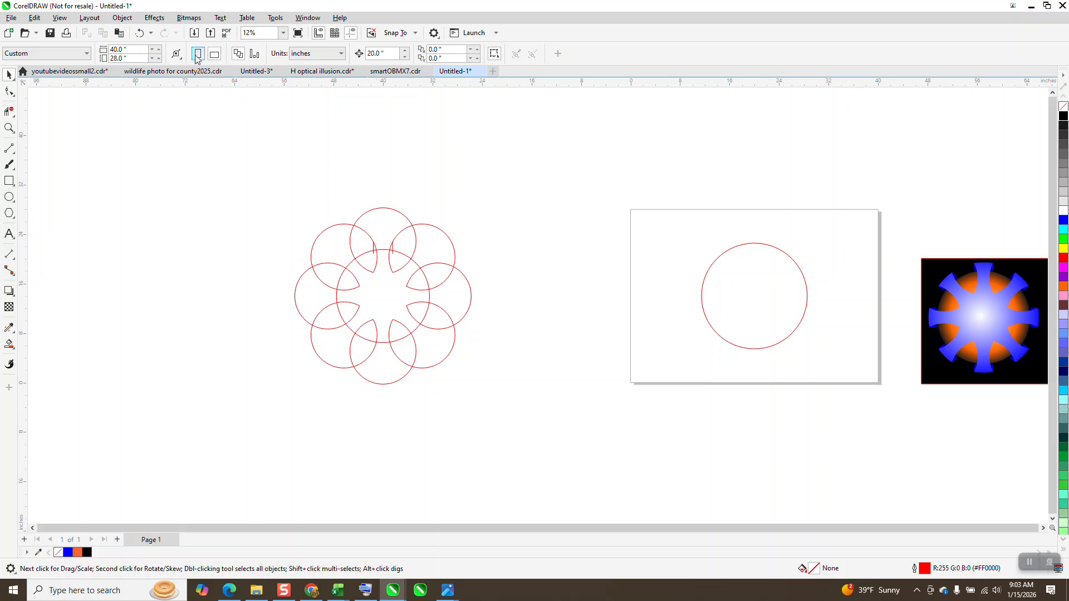
{"action": "left_click", "coordinate": [139, 32]}
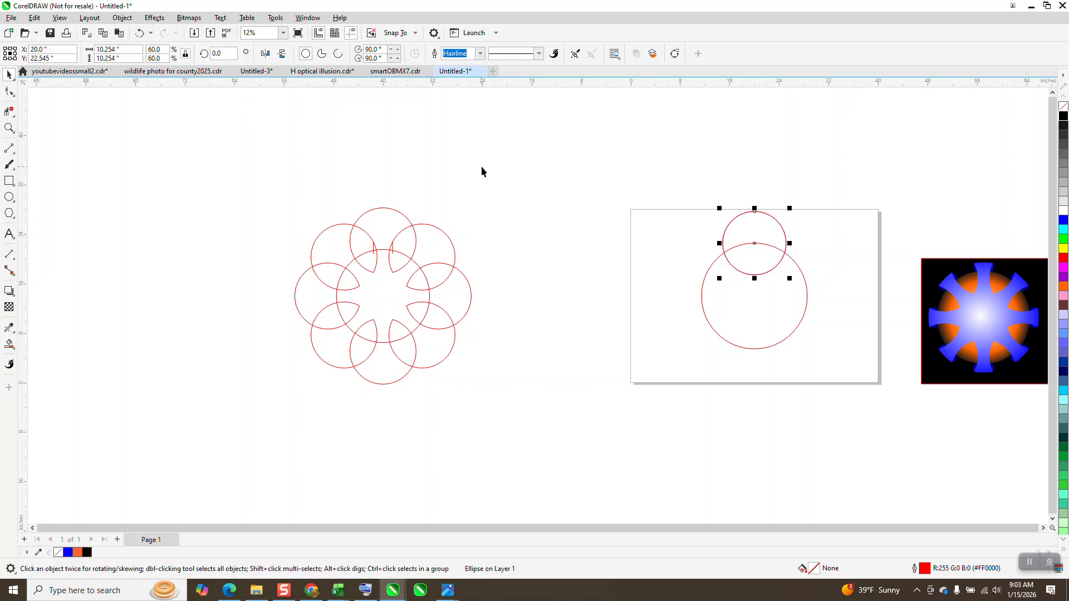
Rotate the duplicated upper circle 45° about the large circle's centre and repeat the rotated copy once.
{"action": "left_click", "coordinate": [220, 54]}
{"action": "type", "text": "45"}
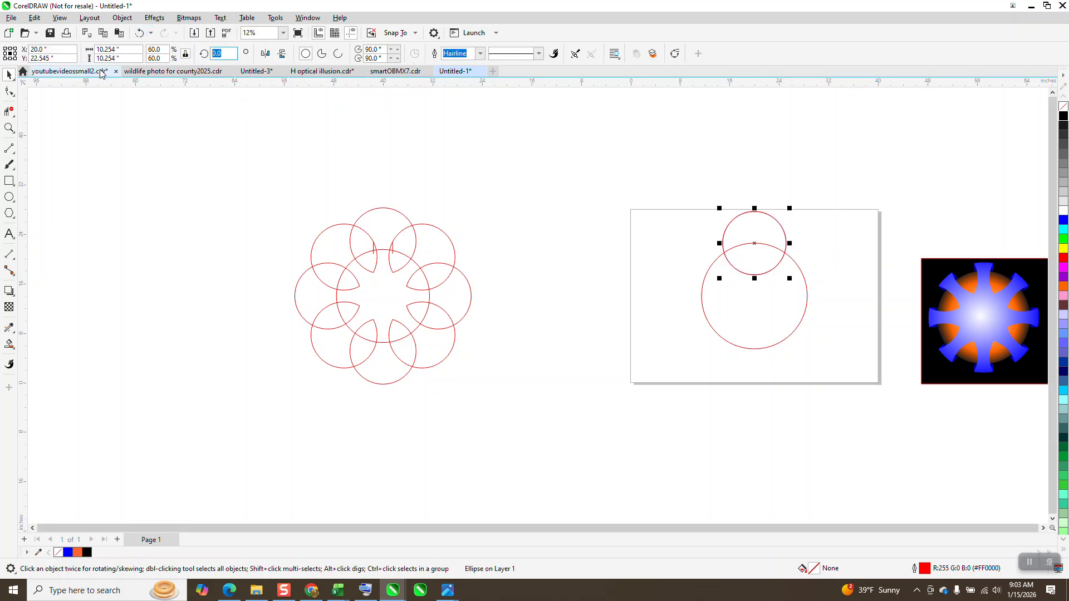
{"action": "key", "text": "Return"}
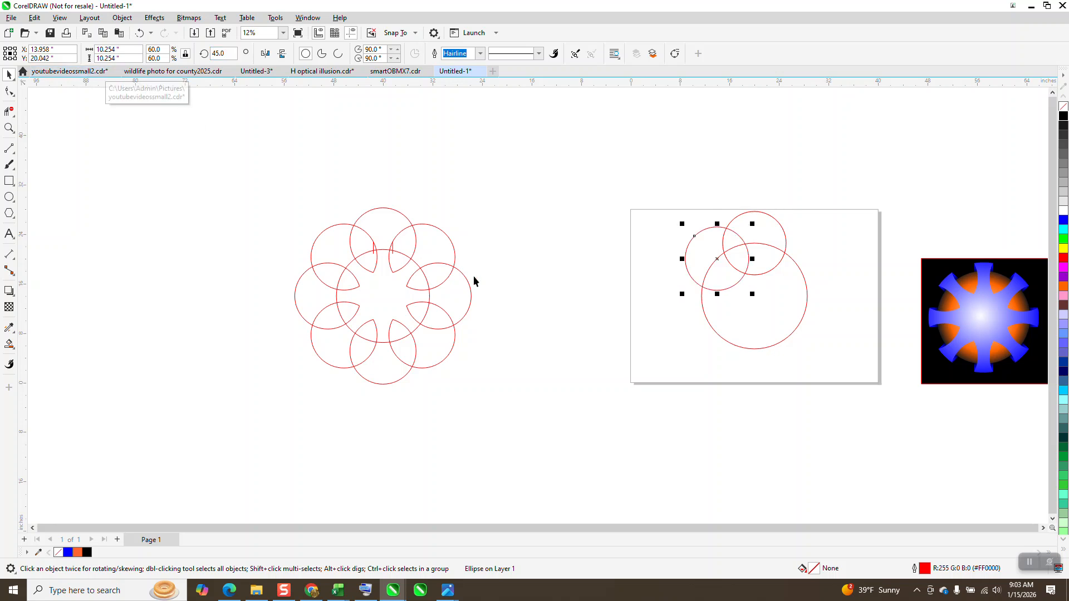
{"action": "key", "text": "ctrl+r"}
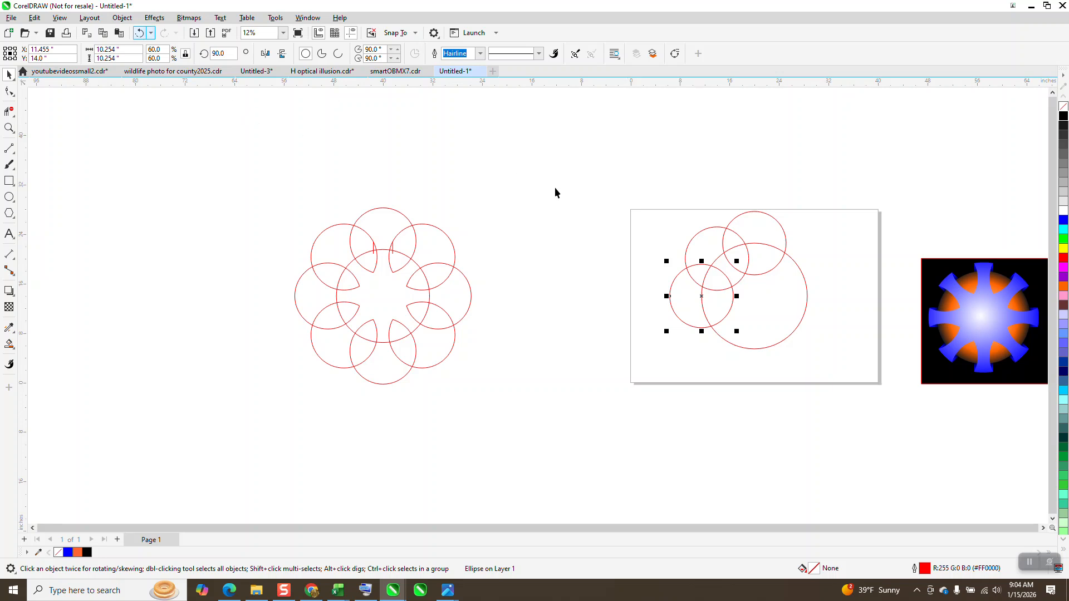
Delete the two rotated copies of the 60% circle.
{"action": "left_click", "coordinate": [712, 240]}
{"action": "key", "text": "Delete"}
{"action": "left_click", "coordinate": [693, 277]}
{"action": "key", "text": "Delete"}
Set the upper circle's scale to 80%.
{"action": "left_click", "coordinate": [723, 234]}
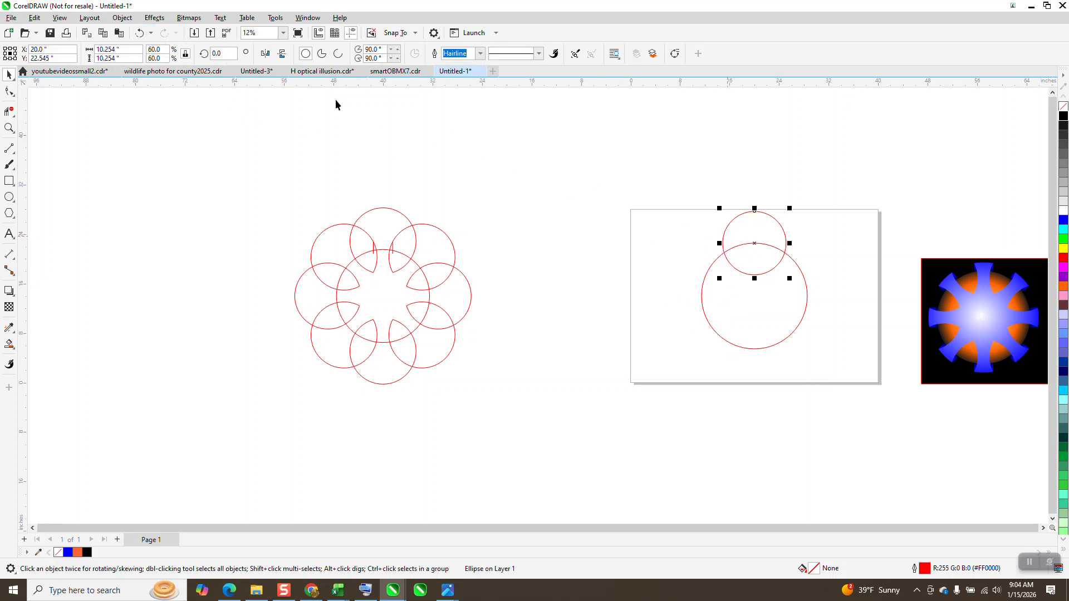
{"action": "double_click", "coordinate": [154, 49]}
{"action": "type", "text": "80"}
{"action": "key", "text": "Return"}
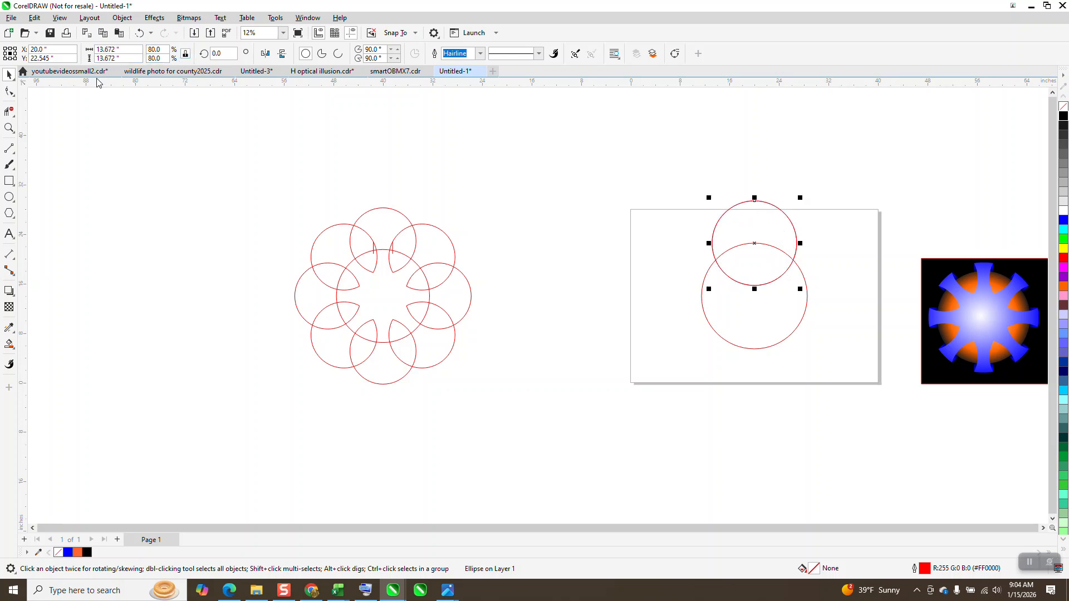
Rotate the copy of the 80% circle 45° about the large circle's centre and repeat it once.
{"action": "double_click", "coordinate": [223, 53]}
{"action": "type", "text": "45"}
{"action": "key", "text": "Return"}
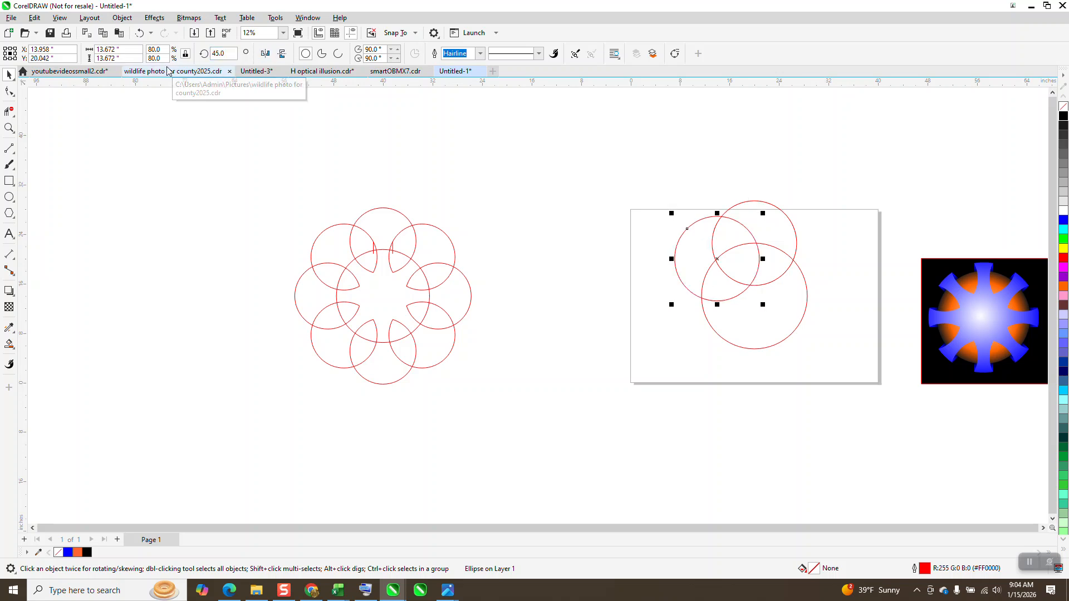
{"action": "key", "text": "ctrl+d"}
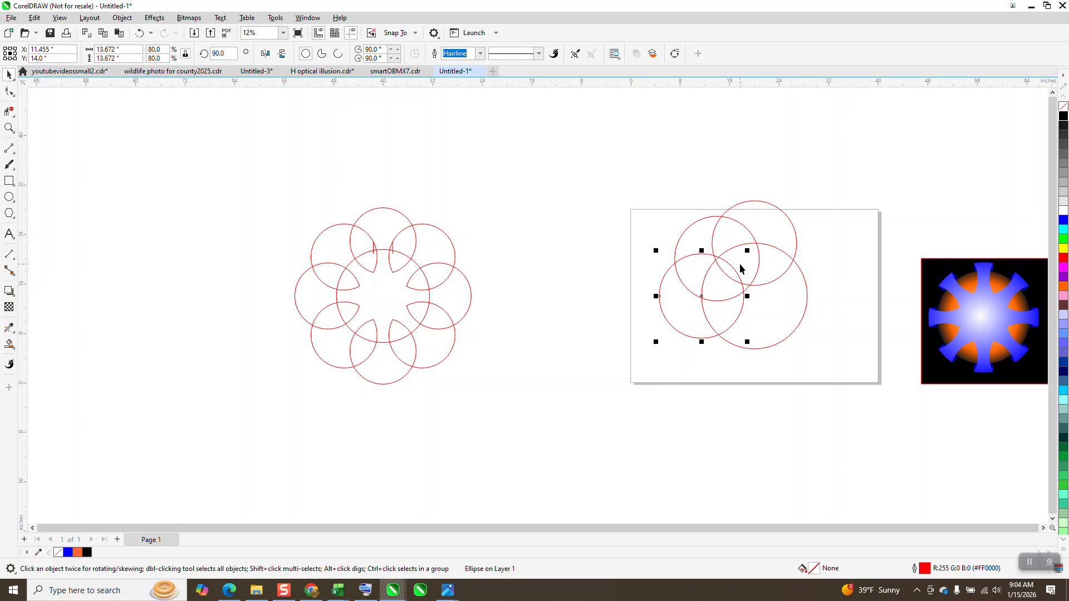
Delete the two rotated copies of the 80% circle.
{"action": "left_click", "coordinate": [679, 255]}
{"action": "key", "text": "Delete"}
{"action": "left_click", "coordinate": [680, 256]}
{"action": "key", "text": "Delete"}
Set the upper circle's scale to 65%.
{"action": "left_click", "coordinate": [735, 241]}
{"action": "left_click", "coordinate": [154, 49]}
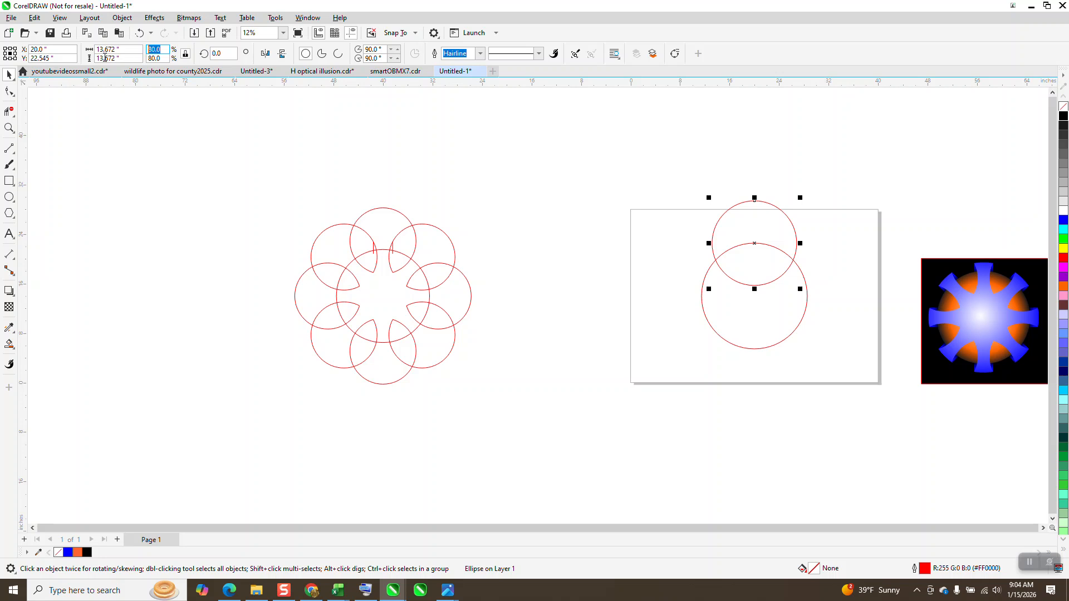
{"action": "type", "text": "65"}
{"action": "key", "text": "Return"}
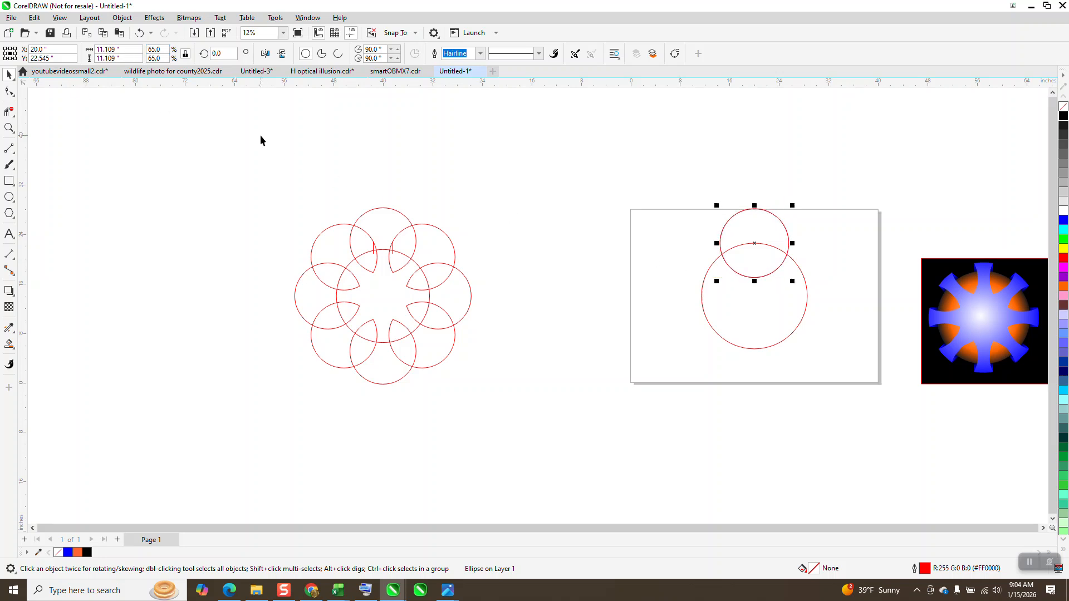
Rotate the copy of the 65% circle 45° about the large circle's centre and repeat until eight circles ring it.
{"action": "left_click", "coordinate": [224, 55]}
{"action": "type", "text": "45"}
{"action": "key", "text": "Return"}
{"action": "key", "text": "ctrl+r"}
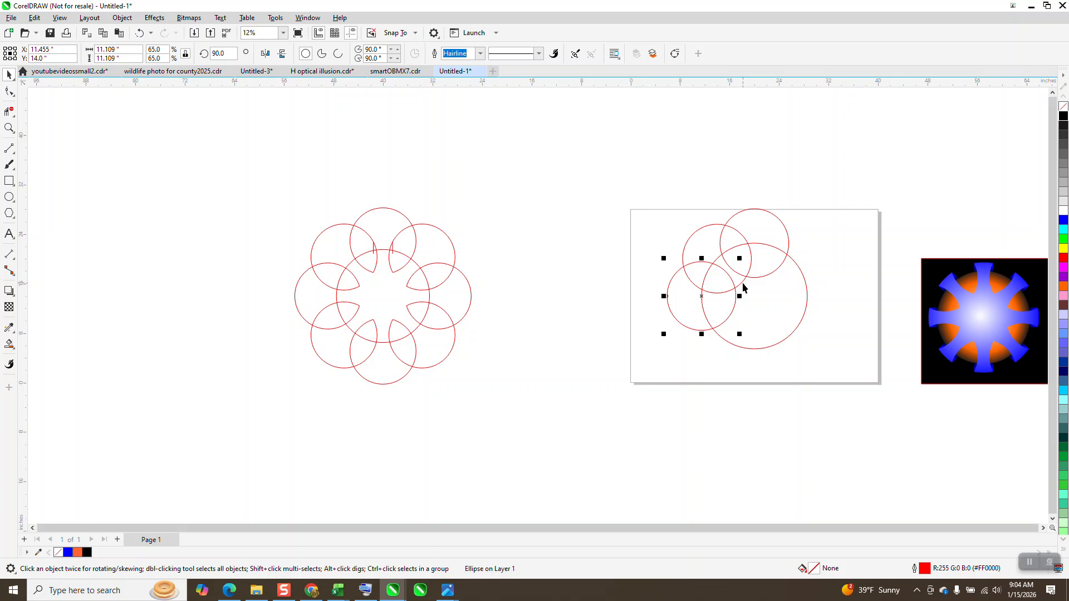
{"action": "key", "text": "ctrl+r"}
{"action": "key", "text": "ctrl+r"}
{"action": "key", "text": "ctrl+r"}
{"action": "key", "text": "ctrl+r"}
{"action": "key", "text": "ctrl+r"}
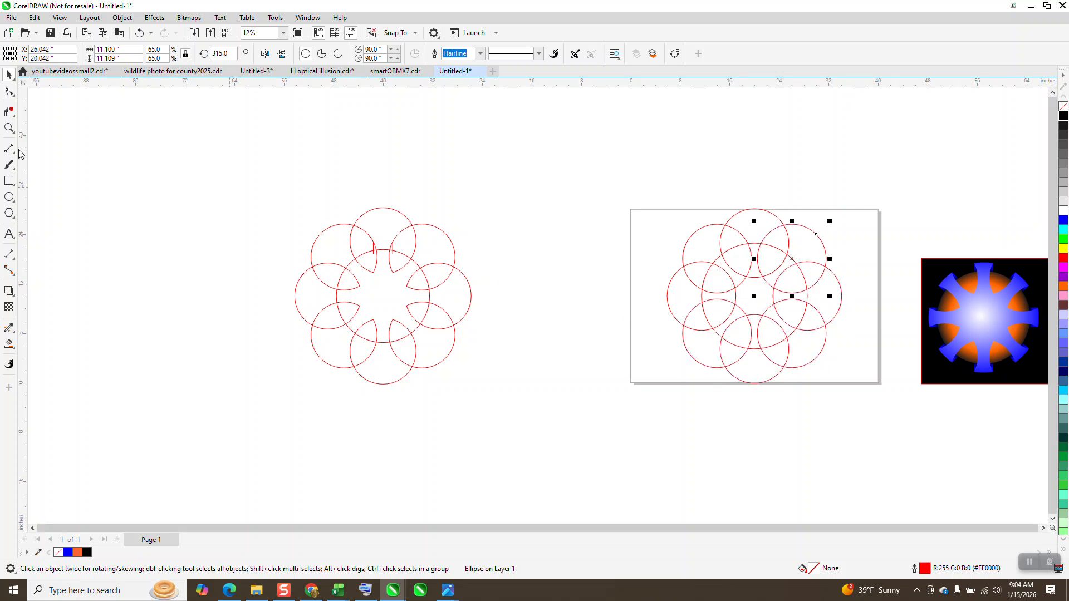
Delete the overlapping segments of the eight circles around the centre with virtual segment delete, opening a star-shaped middle.
{"action": "left_click", "coordinate": [9, 127]}
{"action": "left_click_drag", "start_coordinate": [643, 210], "coordinate": [865, 424]}
{"action": "left_click", "coordinate": [9, 111]}
{"action": "left_click", "coordinate": [544, 224]}
{"action": "left_click", "coordinate": [517, 233]}
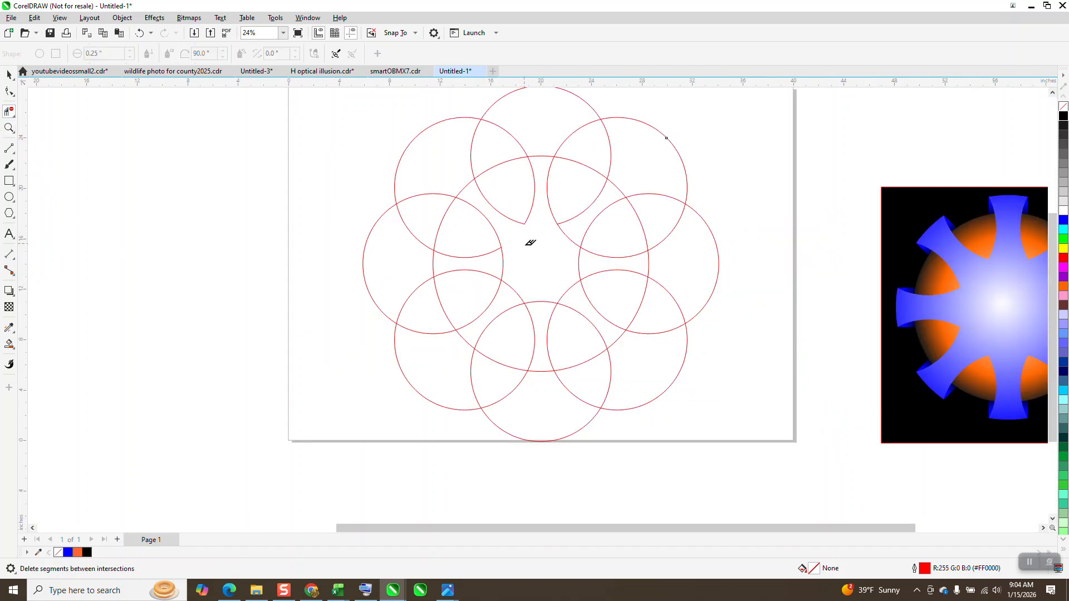
{"action": "left_click", "coordinate": [502, 261]}
{"action": "left_click", "coordinate": [546, 304]}
{"action": "left_click", "coordinate": [572, 290]}
{"action": "left_click", "coordinate": [569, 241]}
{"action": "left_click", "coordinate": [580, 257]}
{"action": "left_click", "coordinate": [513, 291]}
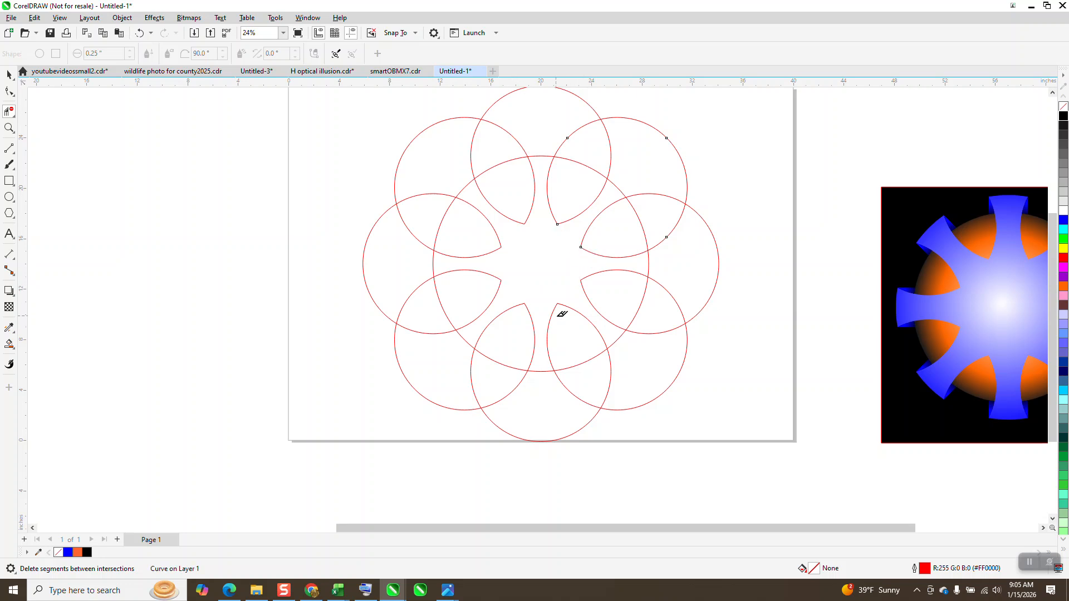
Smart Fill the eight-armed central region with orange and no outline, and nudge the new shape left to X 0.
{"action": "scroll", "coordinate": [439, 301], "scroll_direction": "down", "scroll_amount": 1}
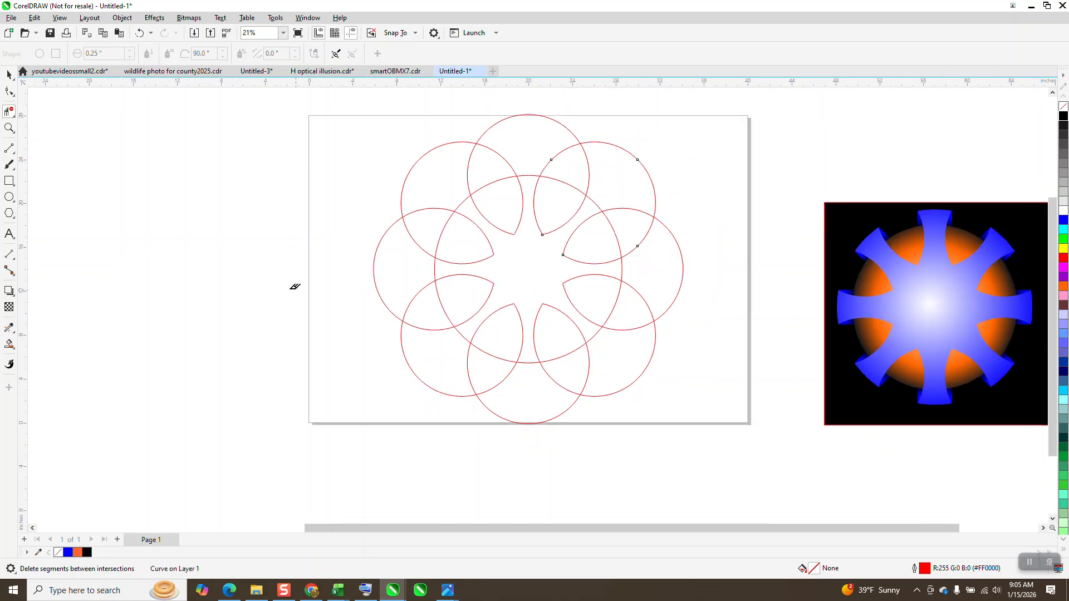
{"action": "left_click", "coordinate": [9, 344]}
{"action": "left_click", "coordinate": [553, 280]}
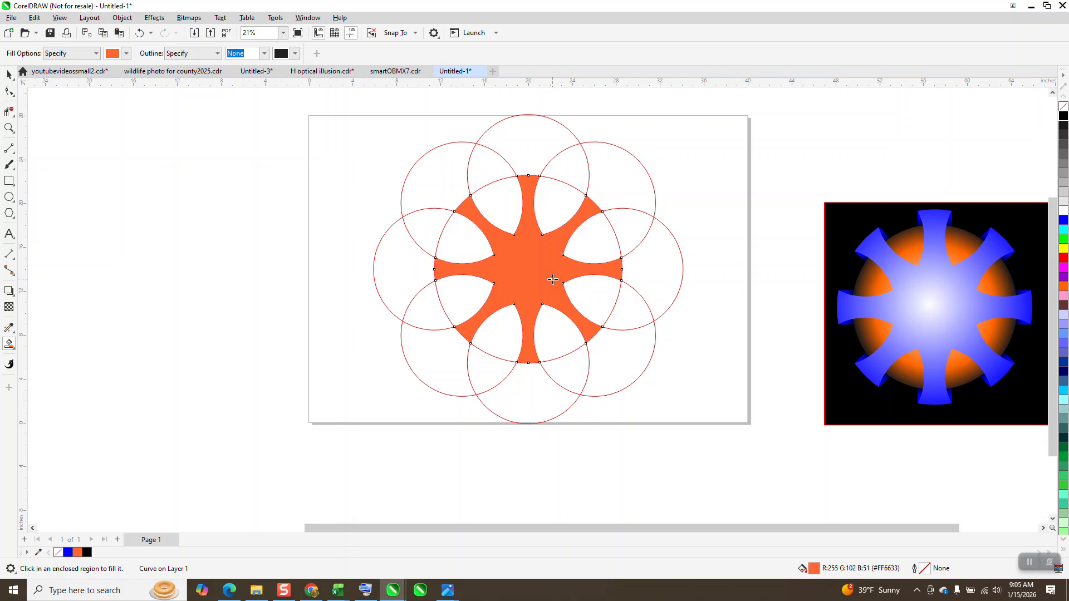
{"action": "key", "text": "shift+Left"}
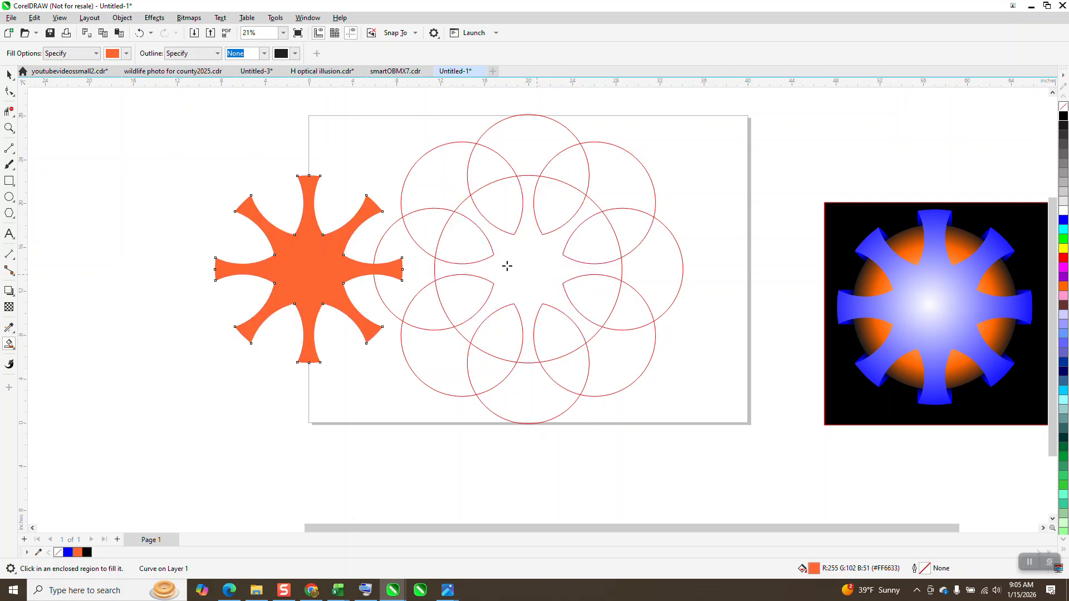
Nudge the large circle straight down out of the ring of circles to Y -6 inches.
{"action": "left_click", "coordinate": [9, 74]}
{"action": "scroll", "coordinate": [404, 206], "scroll_direction": "down", "scroll_amount": 1}
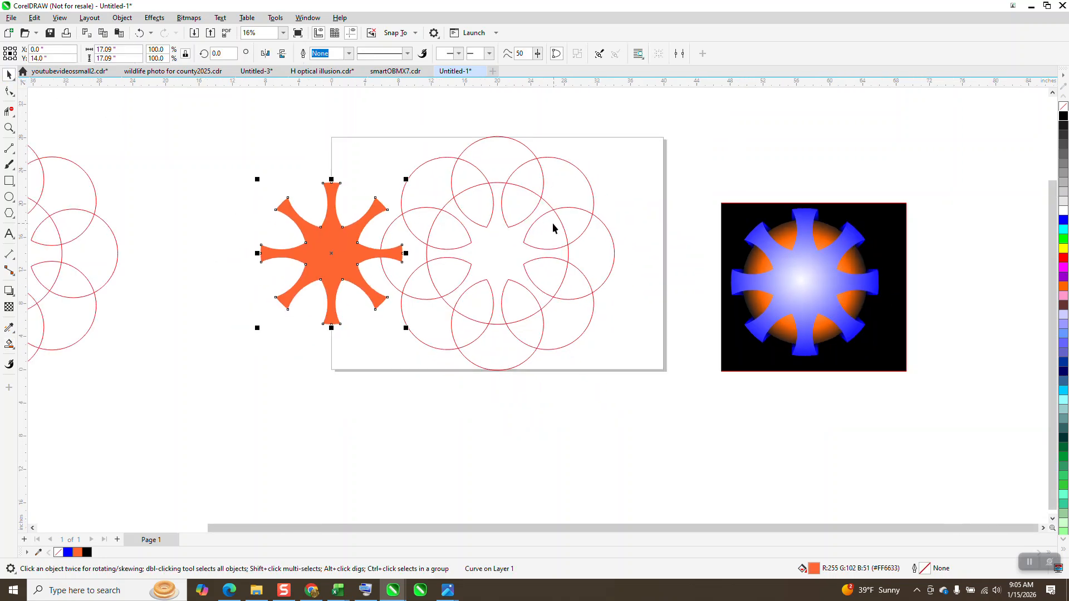
{"action": "left_click", "coordinate": [544, 201]}
{"action": "key", "text": "shift+Down"}
{"action": "key", "text": "shift+Down"}
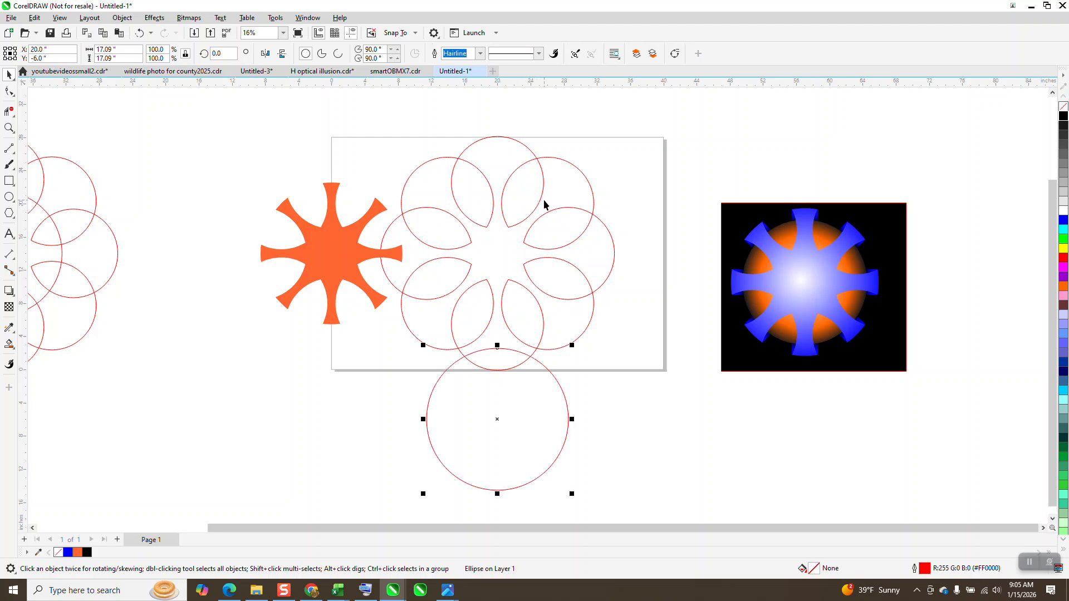
Delete the leftover ring of trimmed circles and centre the orange eight-armed star on the page.
{"action": "left_click_drag", "start_coordinate": [367, 139], "coordinate": [682, 422]}
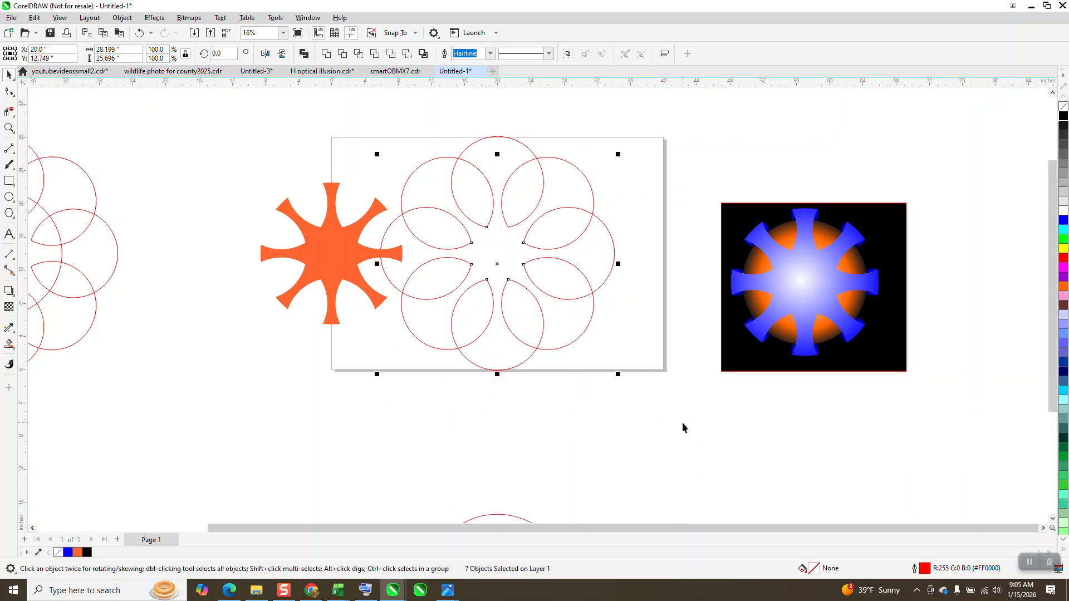
{"action": "key", "text": "Delete"}
{"action": "left_click", "coordinate": [499, 201]}
{"action": "key", "text": "Delete"}
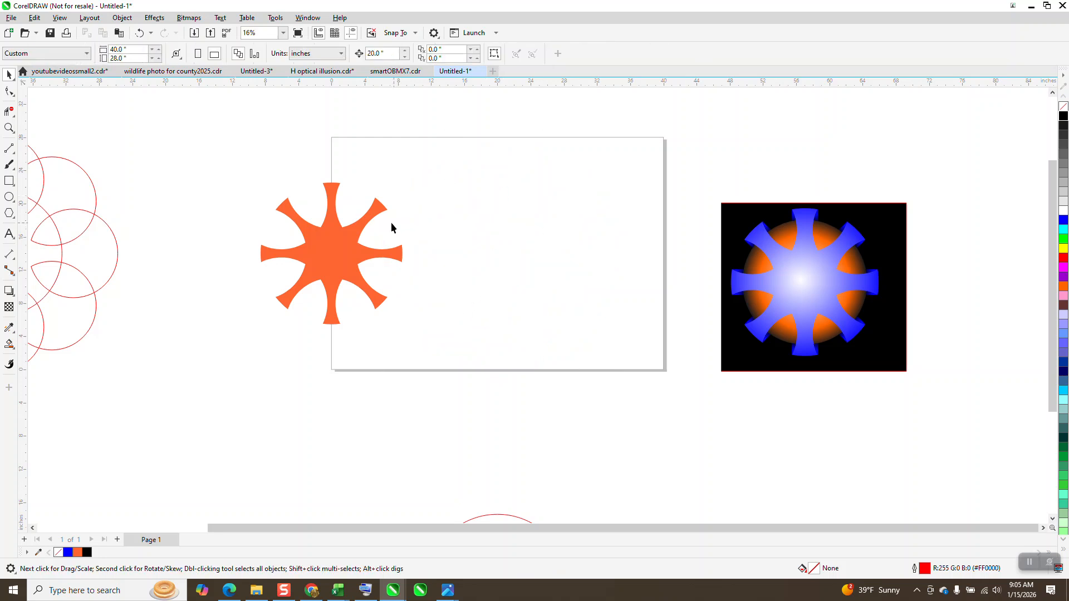
{"action": "left_click", "coordinate": [361, 240]}
{"action": "key", "text": "p"}
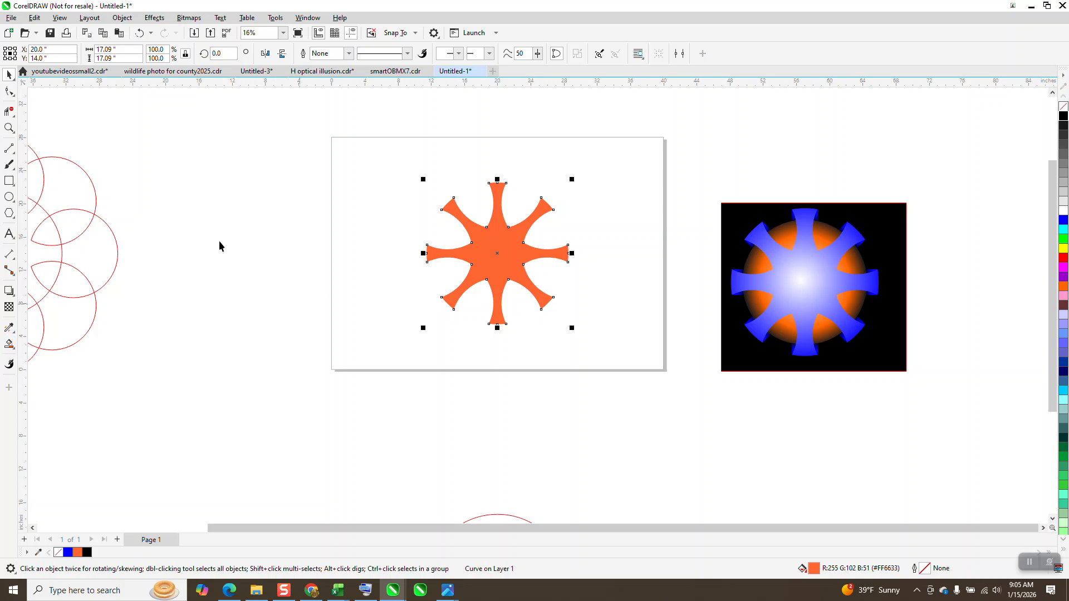
Duplicate the large circle below the page twice, placing one copy around the star and another above the page.
{"action": "left_click", "coordinate": [9, 128]}
{"action": "left_click_drag", "start_coordinate": [478, 174], "coordinate": [567, 319]}
{"action": "scroll", "coordinate": [225, 299], "scroll_direction": "down", "scroll_amount": 5}
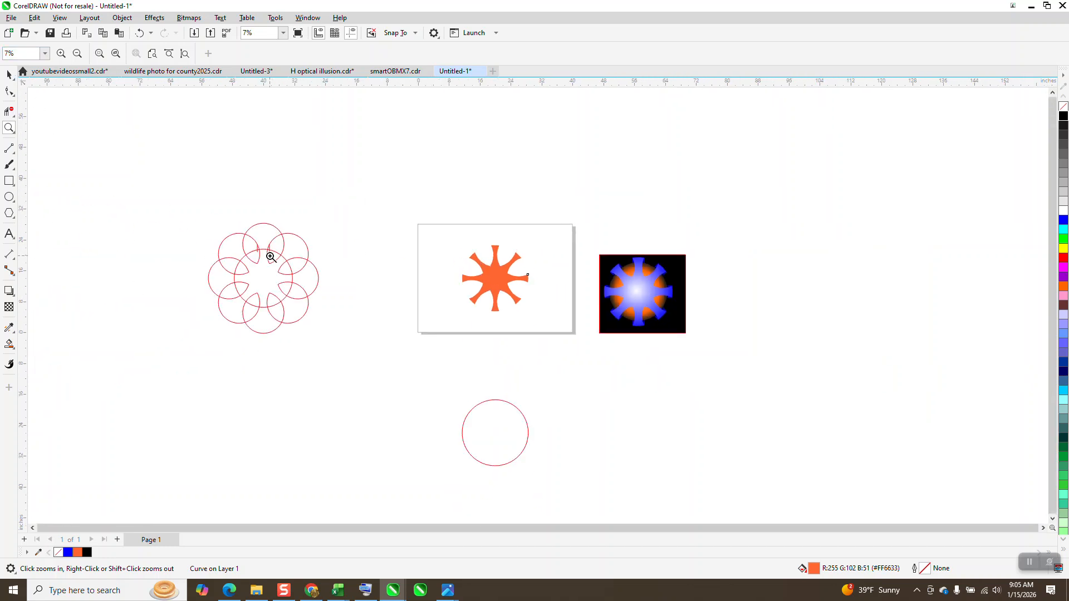
{"action": "left_click", "coordinate": [9, 74]}
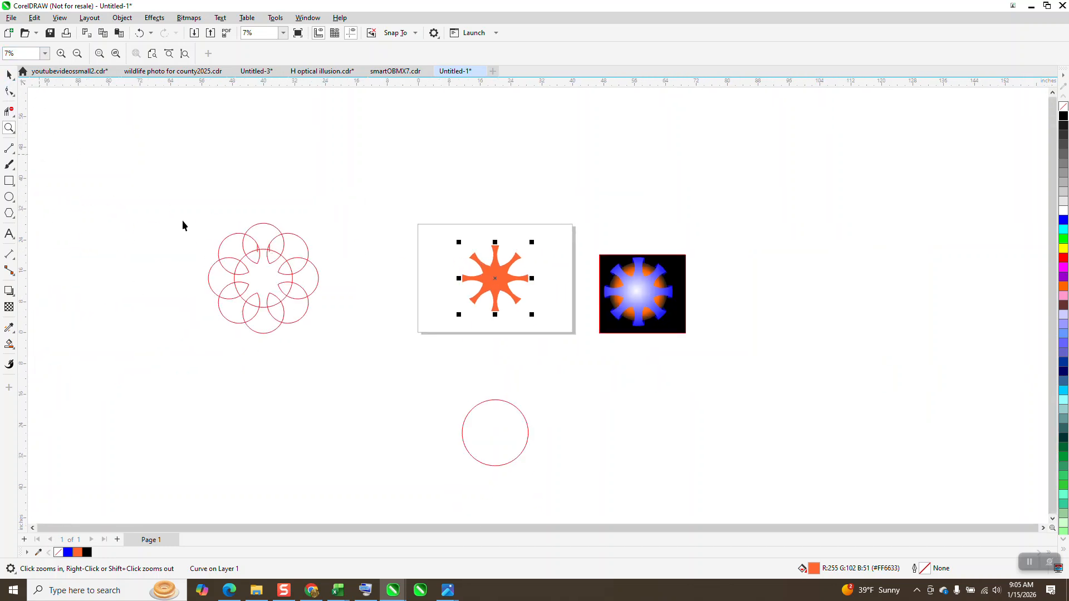
{"action": "left_click", "coordinate": [494, 444]}
{"action": "key", "text": "ctrl+d"}
{"action": "key", "text": "ctrl+d"}
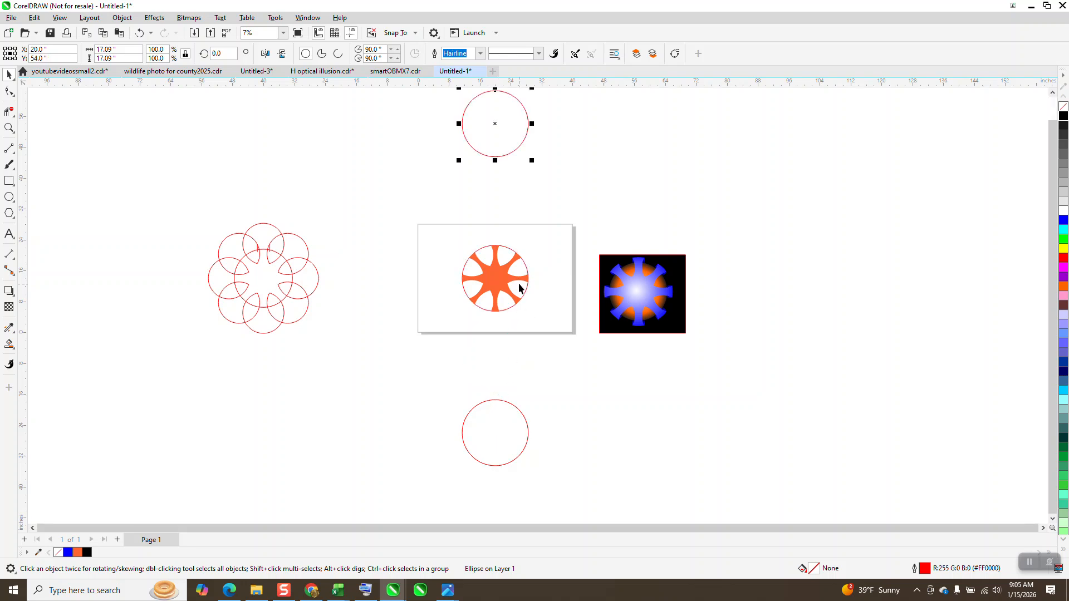
Centre the upper circle copy on the page and scale it about its centre to about 70.7%, roughly 12.1 inches wide.
{"action": "left_click_drag", "start_coordinate": [531, 160], "coordinate": [520, 147]}
{"action": "key", "text": "p"}
{"action": "left_click", "coordinate": [9, 128]}
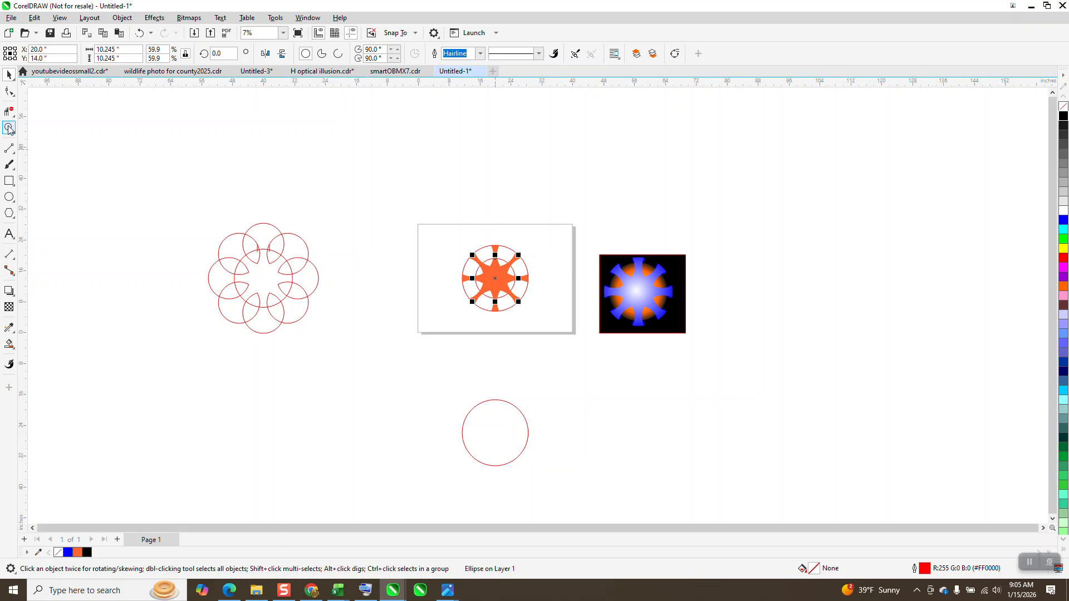
{"action": "left_click_drag", "start_coordinate": [416, 191], "coordinate": [593, 334]}
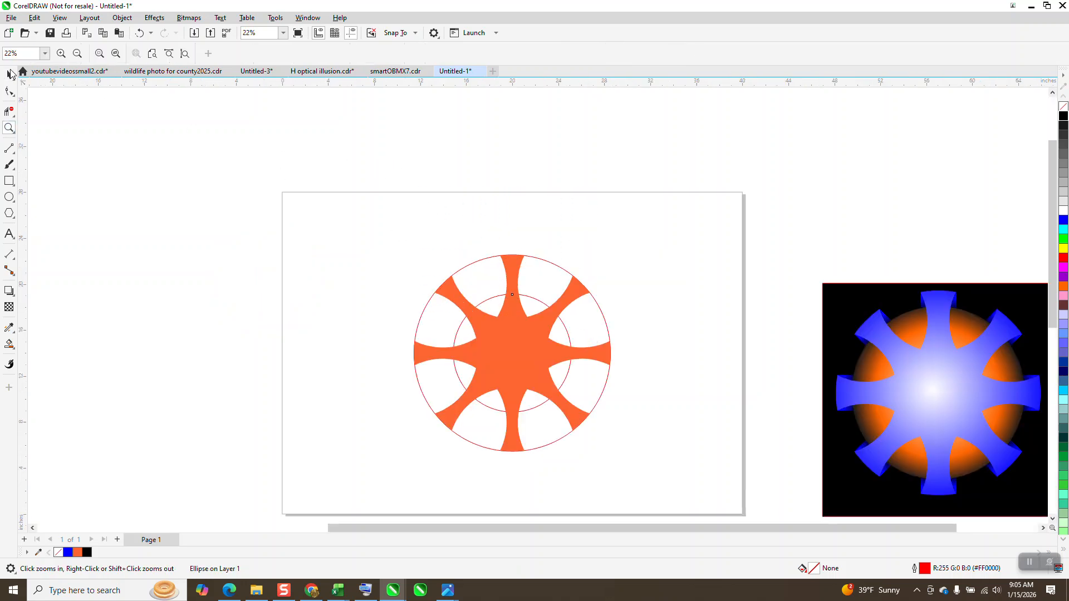
{"action": "left_click", "coordinate": [9, 74]}
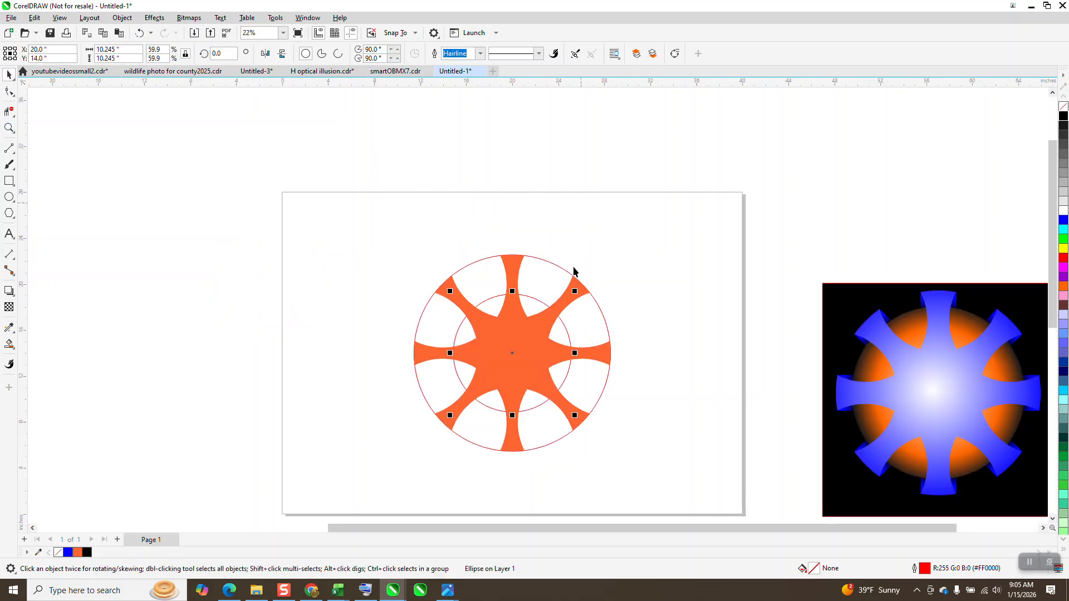
{"action": "left_click_drag", "start_coordinate": [575, 290], "coordinate": [584, 280]}
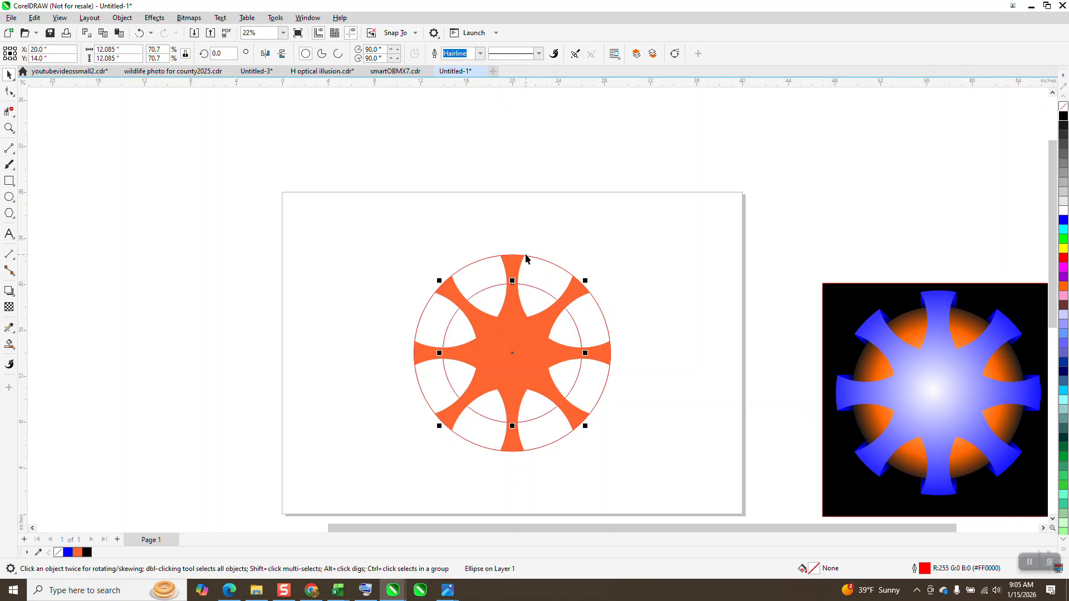
Draw two near-vertical lines about 2.5 inches long from the outer corners of the star's top arm down to the inner circle.
{"action": "left_click", "coordinate": [9, 128]}
{"action": "left_click_drag", "start_coordinate": [458, 236], "coordinate": [598, 339]}
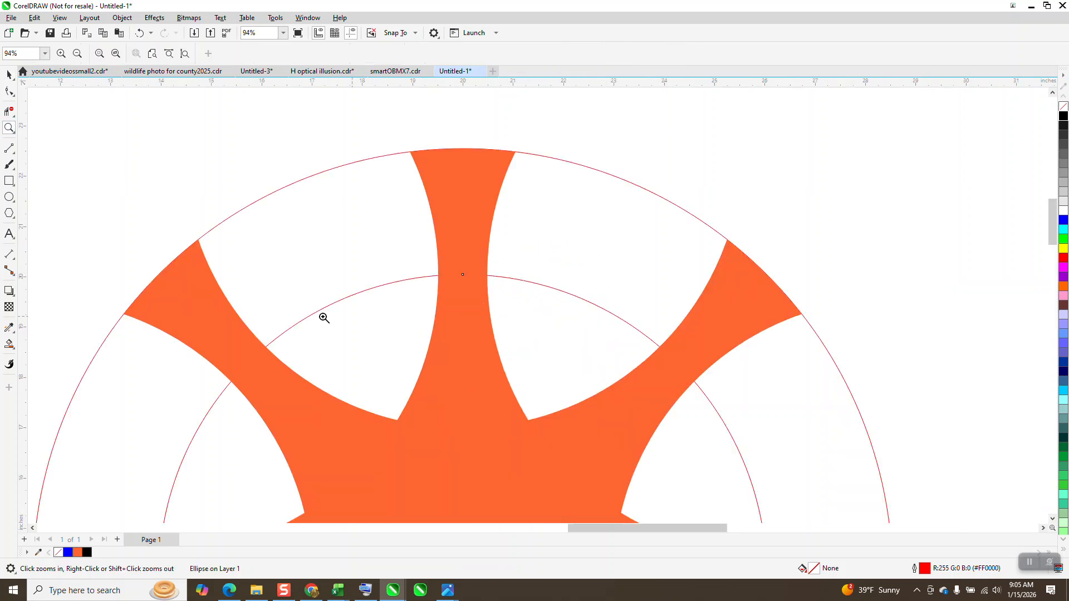
{"action": "left_click", "coordinate": [13, 153]}
{"action": "left_click", "coordinate": [13, 152]}
{"action": "left_click", "coordinate": [49, 161]}
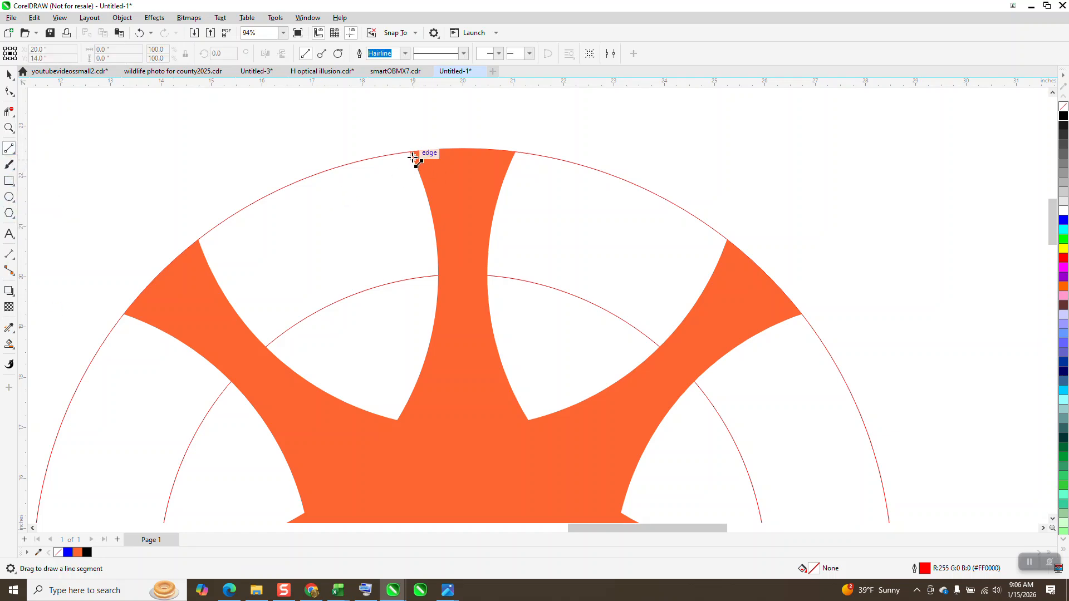
{"action": "left_click_drag", "start_coordinate": [410, 152], "coordinate": [413, 249]}
{"action": "left_click_drag", "start_coordinate": [413, 272], "coordinate": [415, 278]}
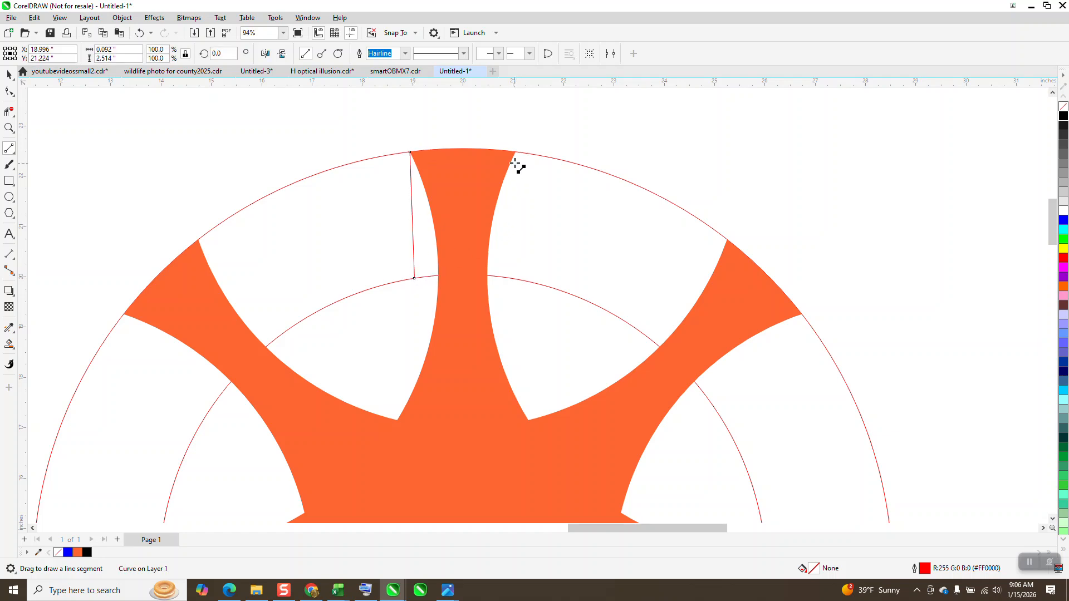
{"action": "left_click_drag", "start_coordinate": [515, 152], "coordinate": [514, 278]}
{"action": "scroll", "coordinate": [370, 210], "scroll_direction": "down", "scroll_amount": 4}
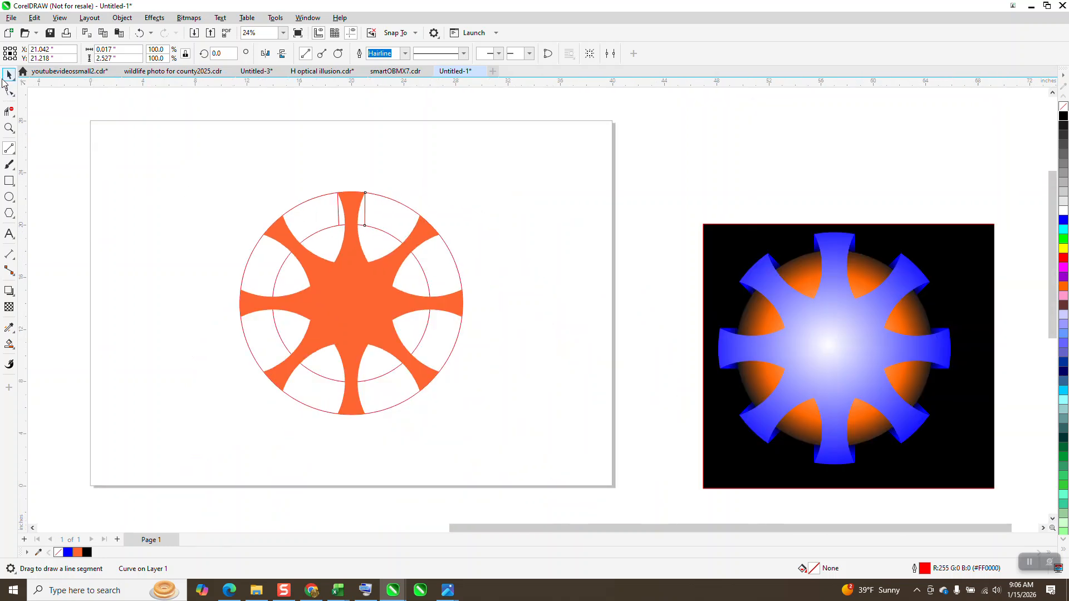
{"action": "left_click", "coordinate": [8, 76]}
{"action": "left_click", "coordinate": [430, 162]}
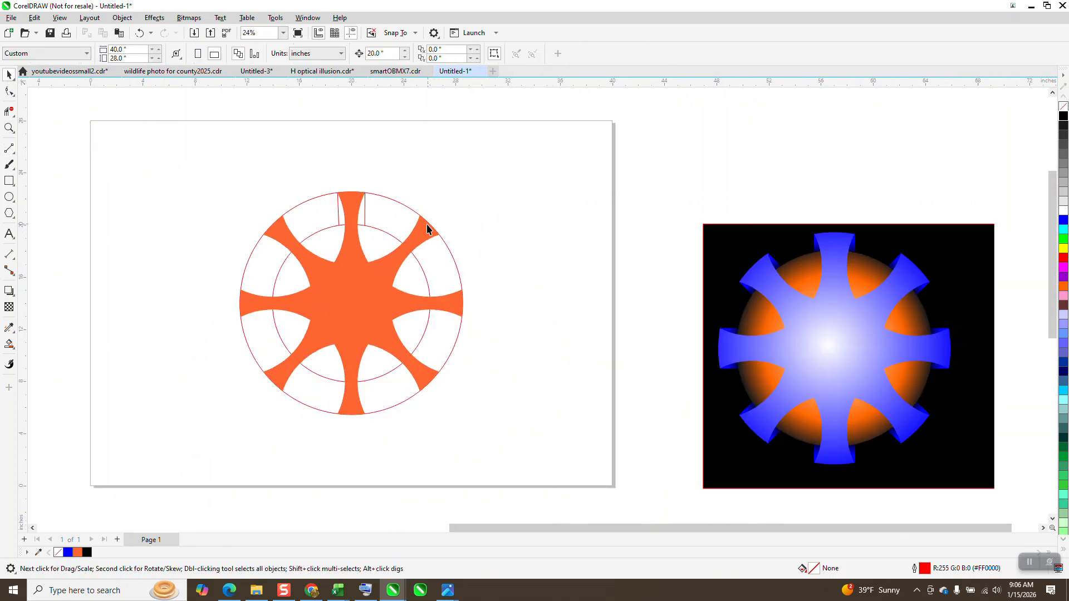
Nudge the orange star right to X 40 inches and shift the blue star reference with its black background 20 inches right.
{"action": "left_click", "coordinate": [384, 287]}
{"action": "key", "text": "Right"}
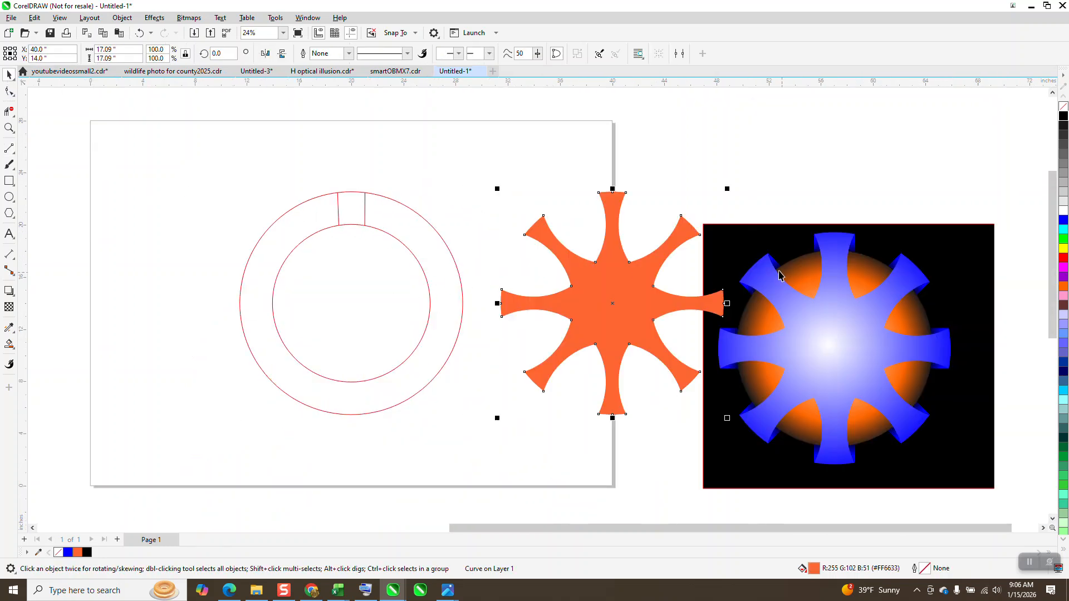
{"action": "left_click_drag", "start_coordinate": [700, 204], "coordinate": [1020, 505]}
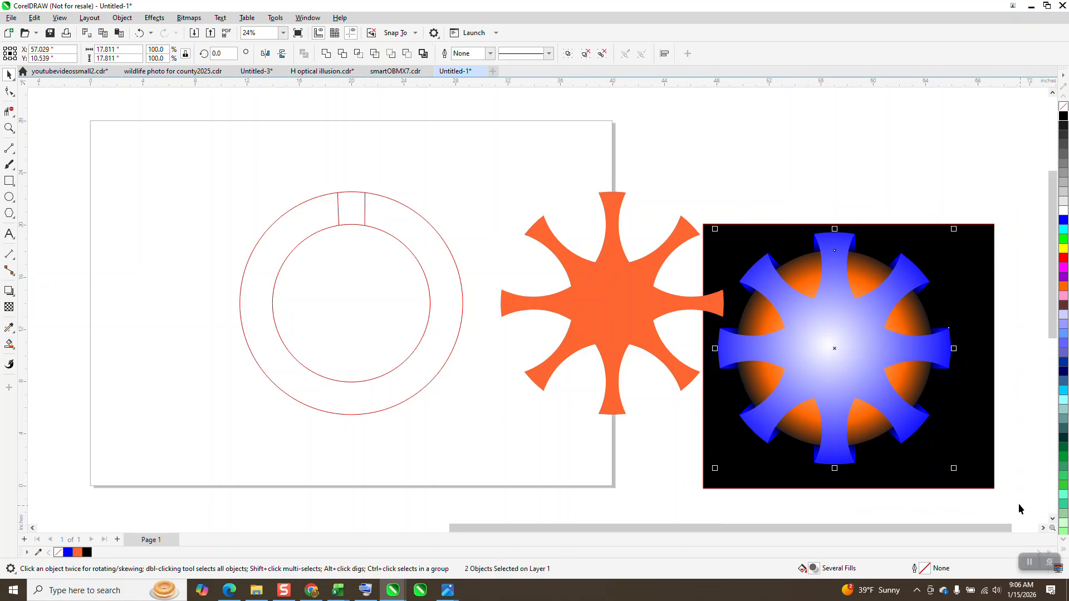
{"action": "key", "text": "Right"}
{"action": "key", "text": "Right"}
Give the star an elliptical fountain fill from a white centre to orange near the arm tips, and centre it on the page.
{"action": "left_click", "coordinate": [649, 291]}
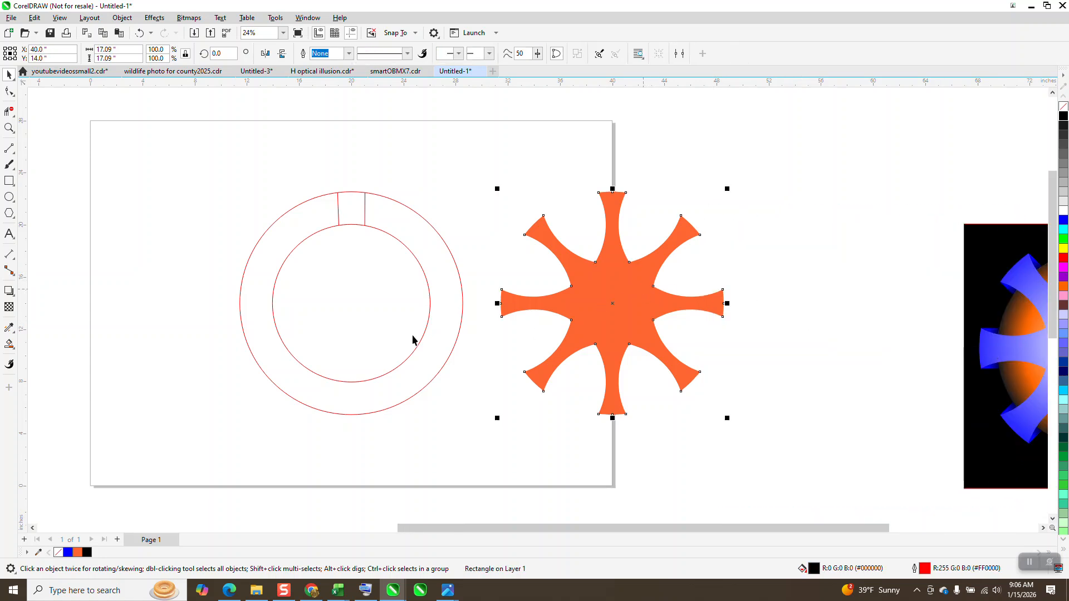
{"action": "left_click", "coordinate": [15, 350]}
{"action": "left_click", "coordinate": [40, 346]}
{"action": "left_click_drag", "start_coordinate": [605, 302], "coordinate": [654, 283]}
{"action": "left_click", "coordinate": [199, 53]}
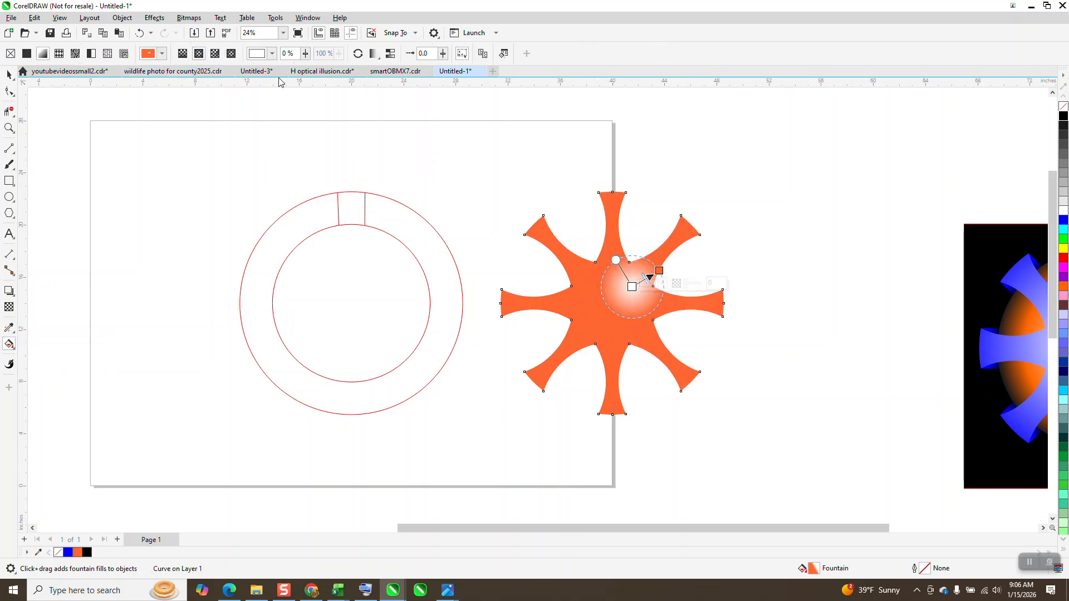
{"action": "left_click_drag", "start_coordinate": [631, 287], "coordinate": [613, 303]}
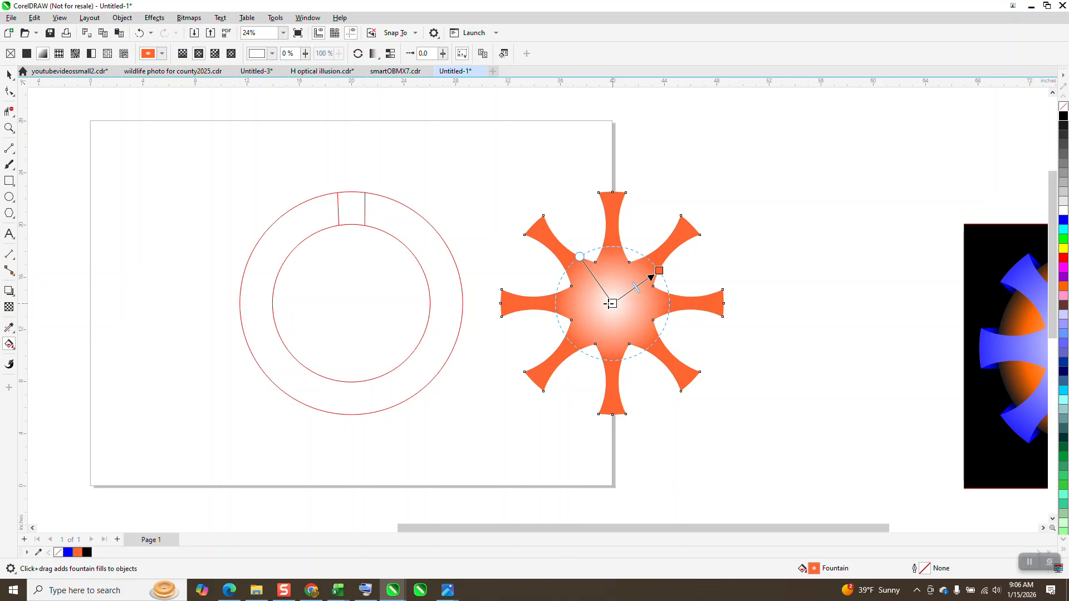
{"action": "left_click_drag", "start_coordinate": [658, 271], "coordinate": [701, 246]}
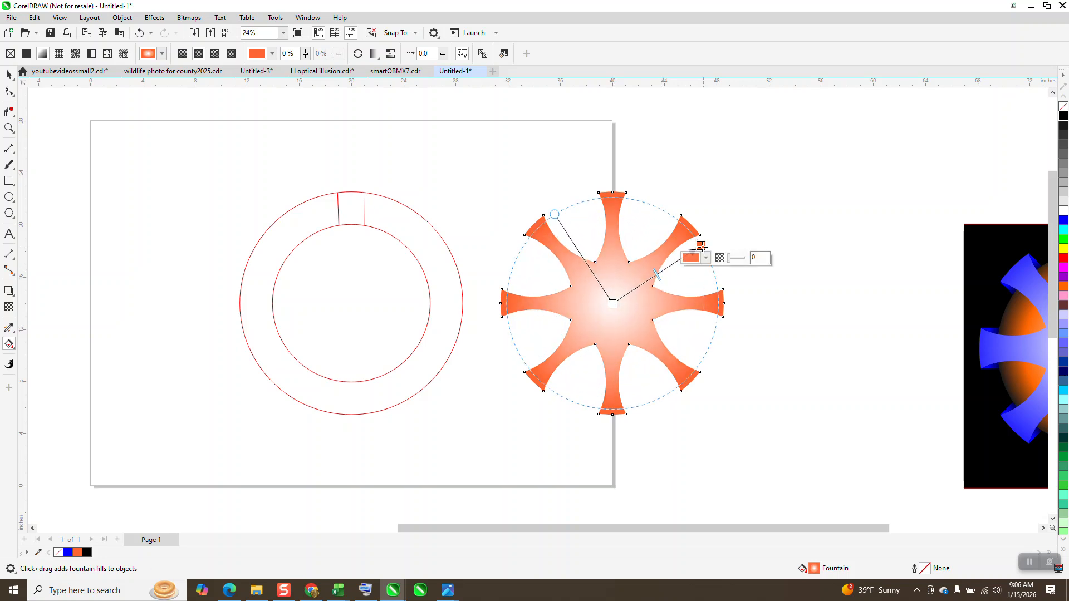
{"action": "left_click", "coordinate": [9, 74]}
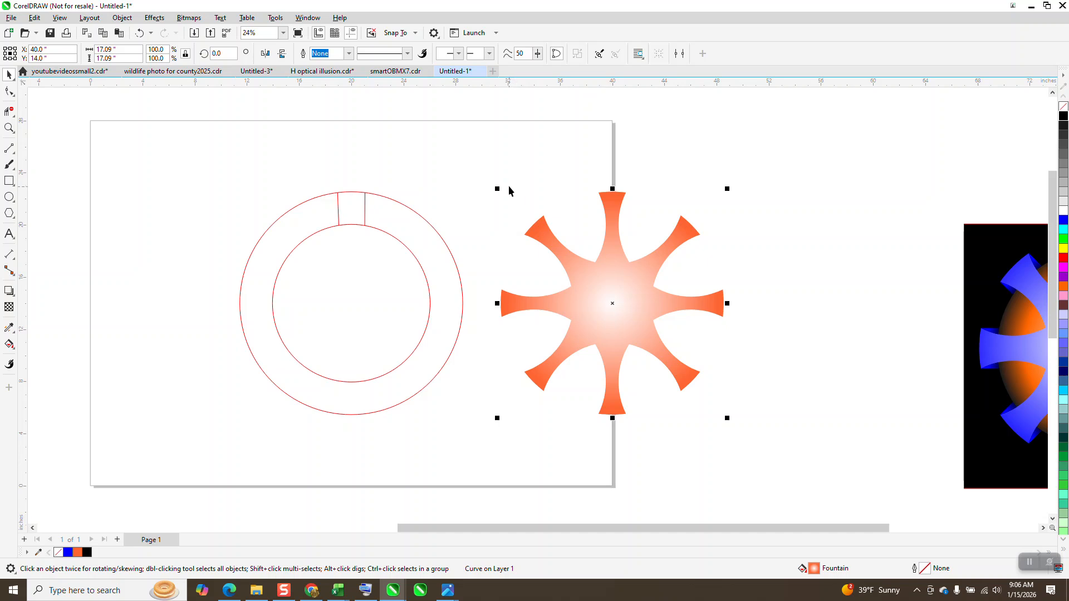
{"action": "key", "text": "p"}
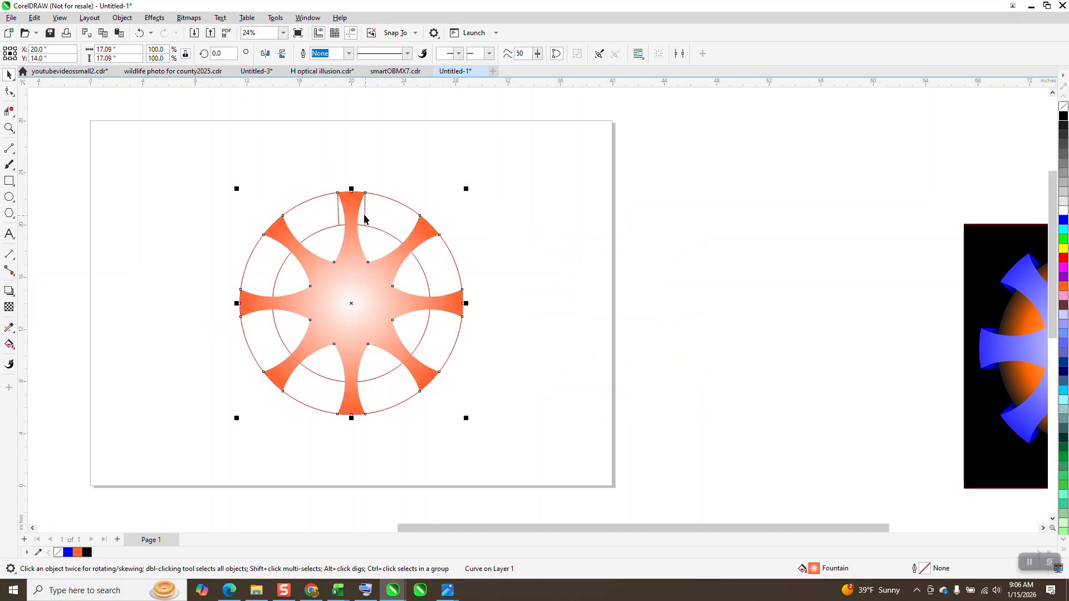
Smart Fill the two slivers beside the top arm with orange and no outline, nudging each new shape 20 inches right.
{"action": "left_click", "coordinate": [9, 344]}
{"action": "left_click", "coordinate": [13, 352]}
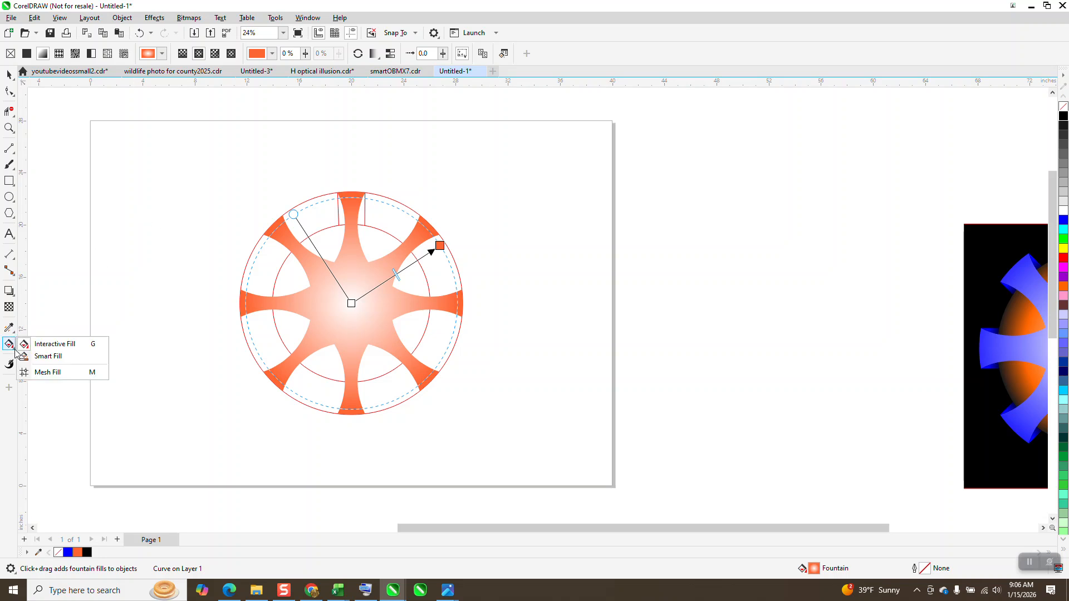
{"action": "left_click", "coordinate": [48, 357]}
{"action": "left_click", "coordinate": [362, 221]}
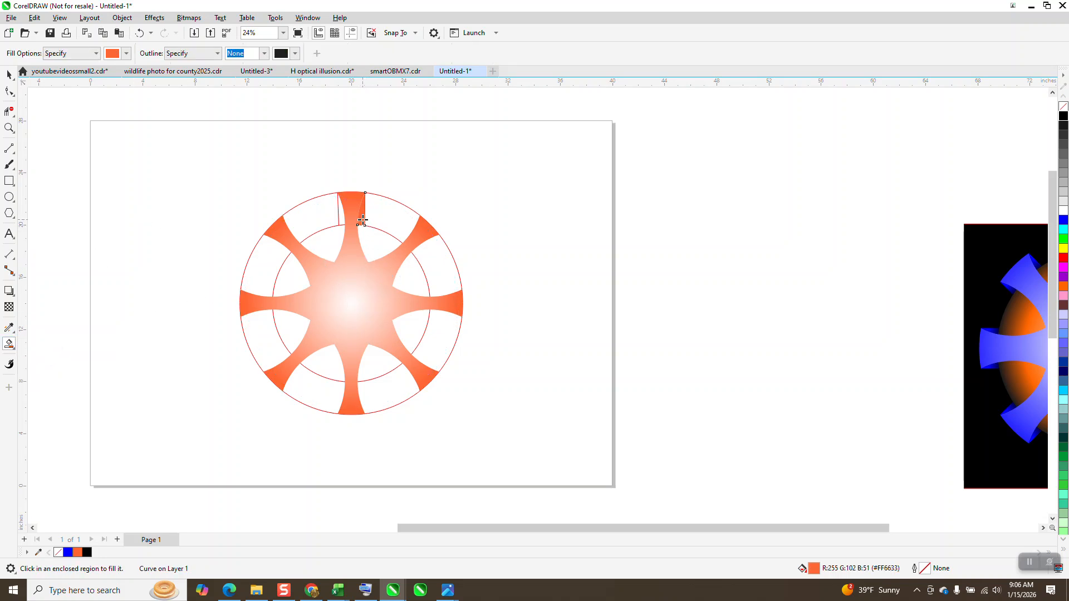
{"action": "key", "text": "Right"}
{"action": "left_click", "coordinate": [342, 218]}
{"action": "key", "text": "Right"}
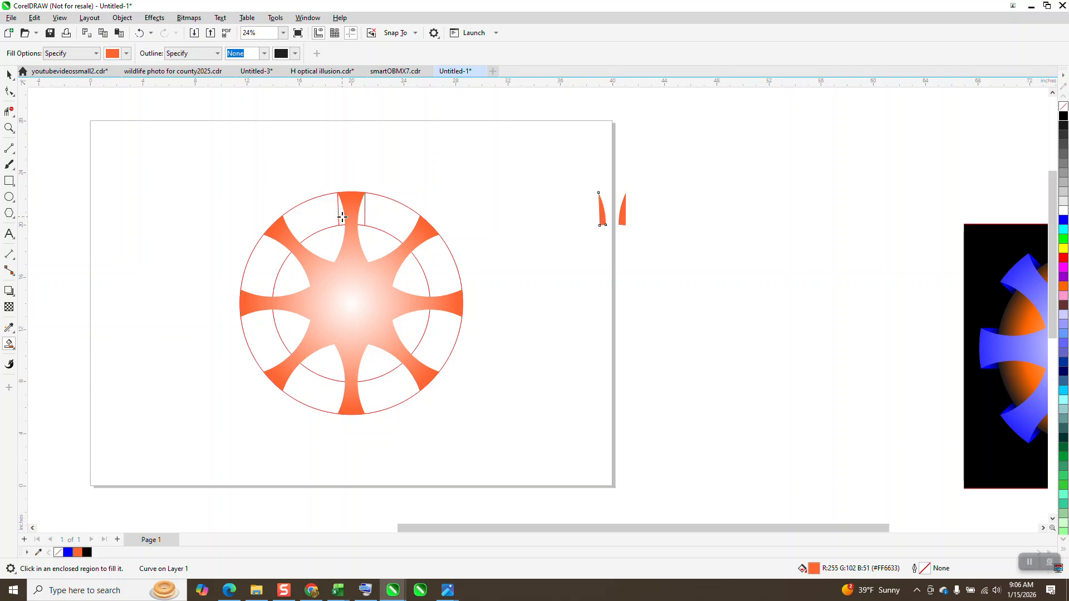
Apply a linear fountain fill to the left sliver, running from orange near its tip to black at its base.
{"action": "left_click", "coordinate": [8, 128]}
{"action": "left_click_drag", "start_coordinate": [525, 169], "coordinate": [719, 266]}
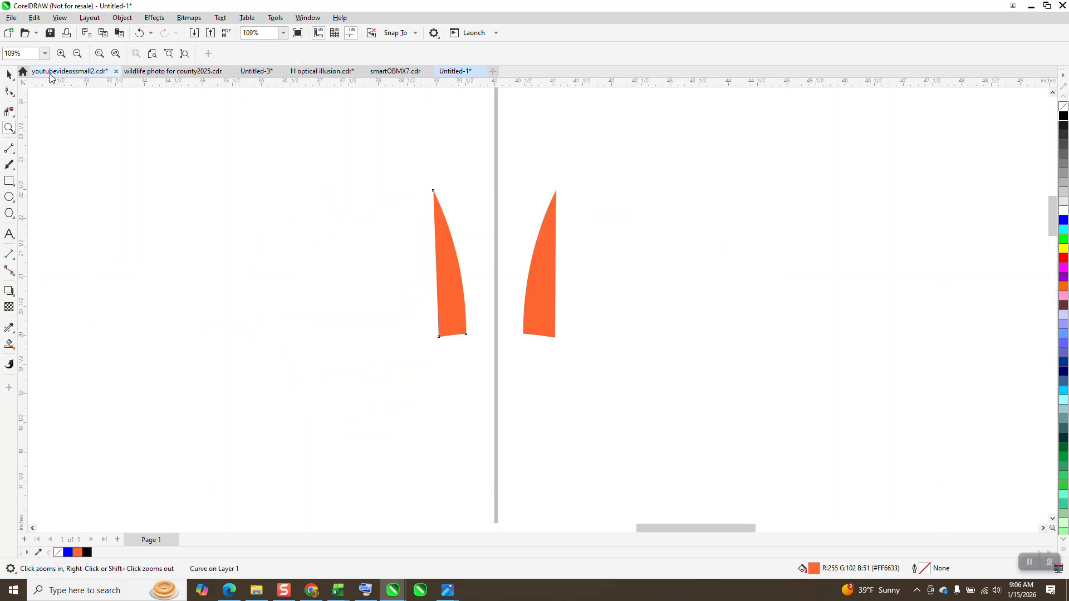
{"action": "left_click", "coordinate": [10, 74]}
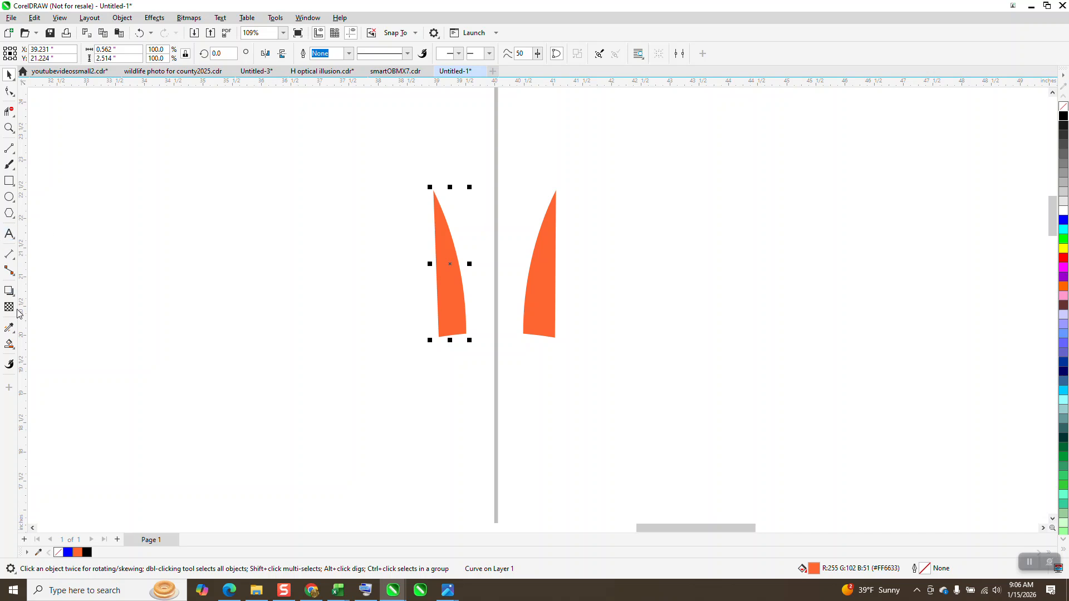
{"action": "left_click", "coordinate": [14, 350]}
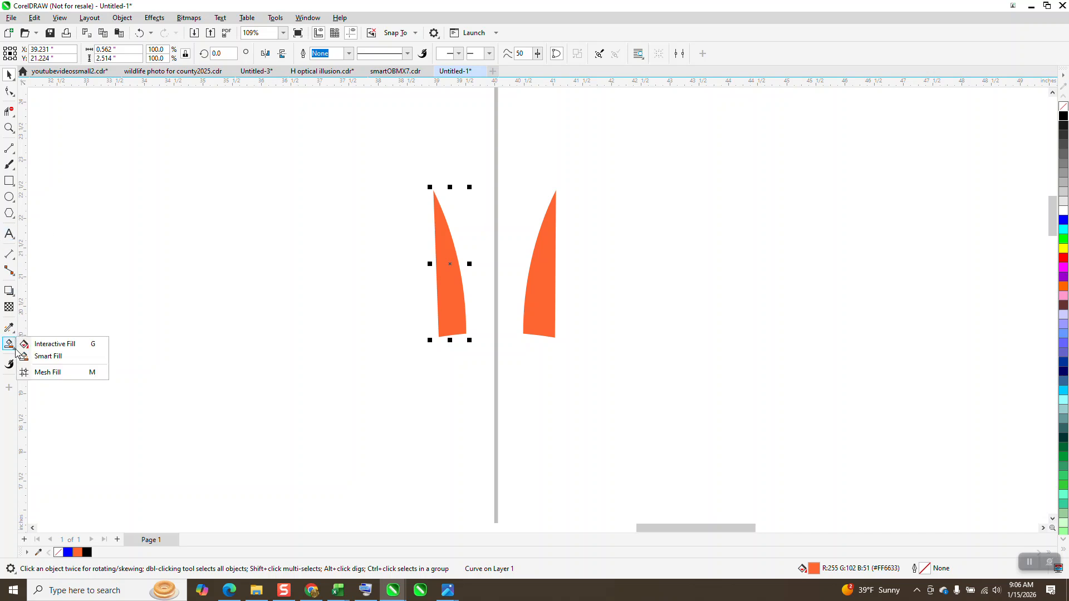
{"action": "left_click", "coordinate": [49, 348]}
{"action": "left_click_drag", "start_coordinate": [441, 230], "coordinate": [448, 351]}
{"action": "left_click_drag", "start_coordinate": [1064, 122], "coordinate": [448, 350]}
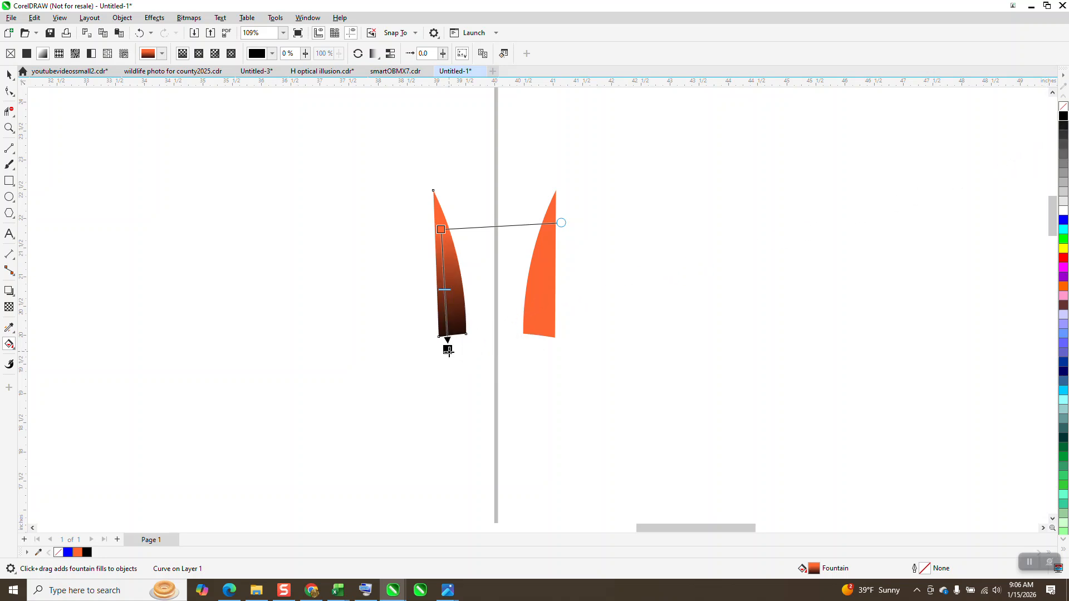
Copy the left sliver's orange-to-black fill onto the right sliver with the Attributes Eyedropper.
{"action": "left_click", "coordinate": [6, 75]}
{"action": "left_click", "coordinate": [9, 328]}
{"action": "left_click", "coordinate": [55, 340]}
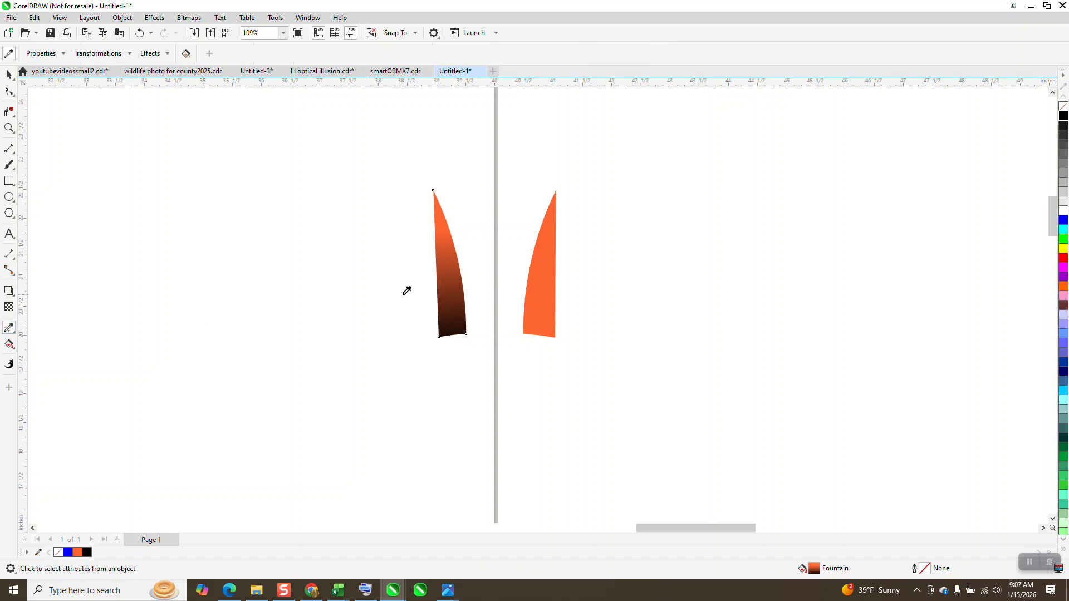
{"action": "left_click", "coordinate": [454, 274]}
{"action": "left_click", "coordinate": [527, 272]}
{"action": "scroll", "coordinate": [370, 234], "scroll_direction": "down", "scroll_amount": 2}
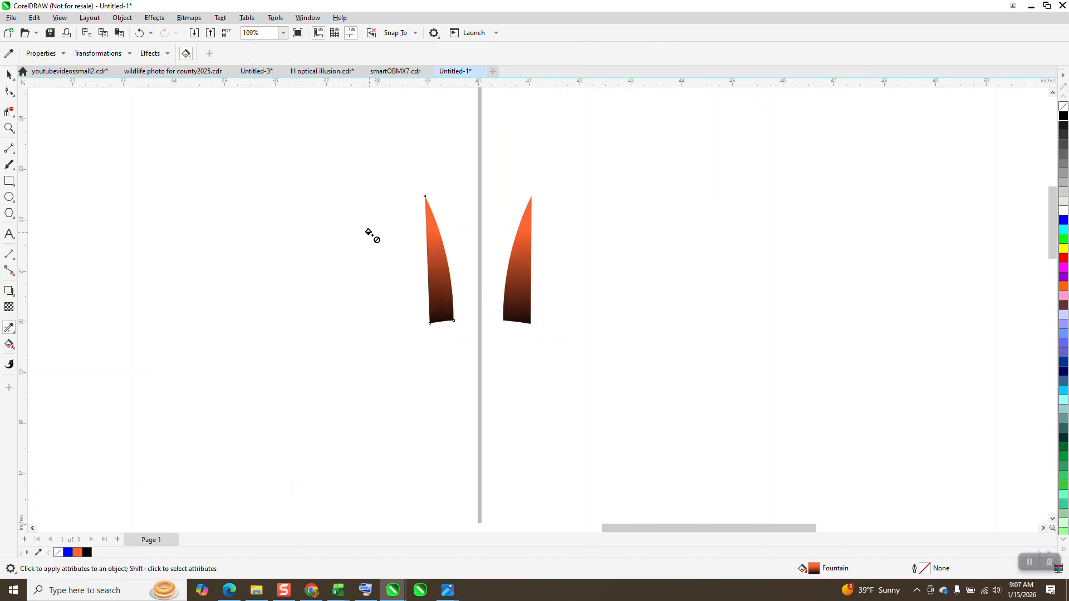
Group the two gradient-filled slivers.
{"action": "left_click", "coordinate": [9, 74]}
{"action": "left_click_drag", "start_coordinate": [256, 134], "coordinate": [559, 368]}
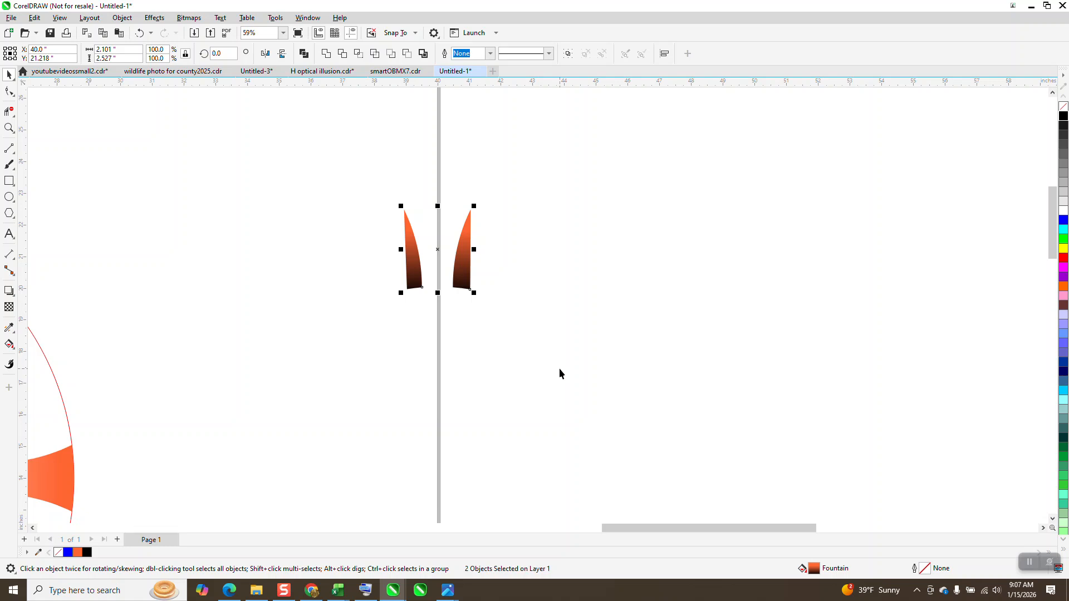
{"action": "key", "text": "ctrl+g"}
Delete the two short lines beside the top arm and the inner circle, and select the outer circle.
{"action": "scroll", "coordinate": [409, 231], "scroll_direction": "down", "scroll_amount": 4}
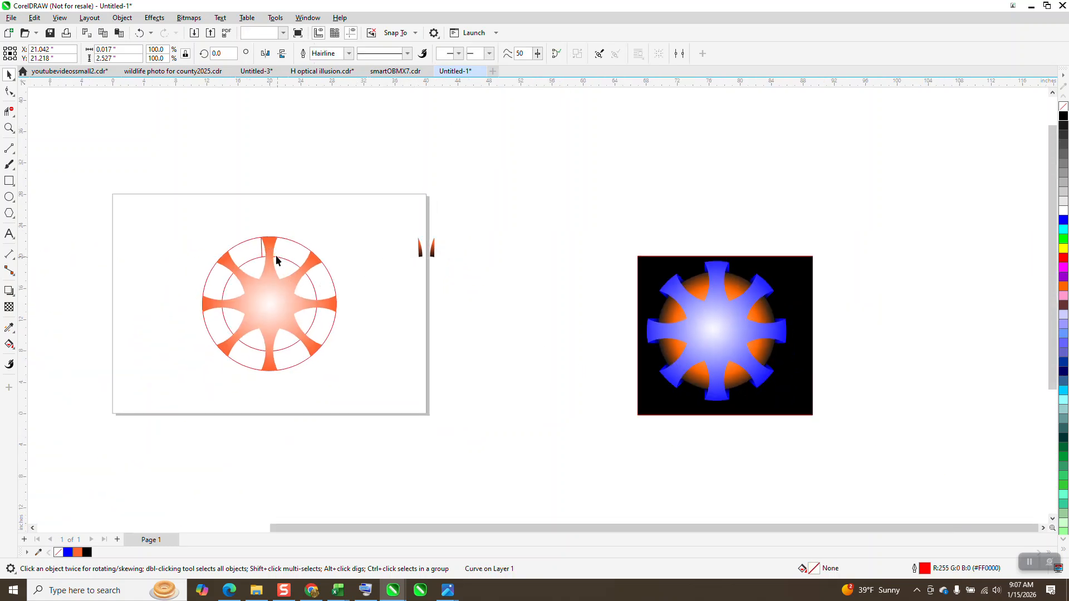
{"action": "left_click", "coordinate": [265, 254]}
{"action": "key", "text": "Delete"}
{"action": "left_click", "coordinate": [288, 261]}
{"action": "key", "text": "Delete"}
{"action": "left_click", "coordinate": [295, 241]}
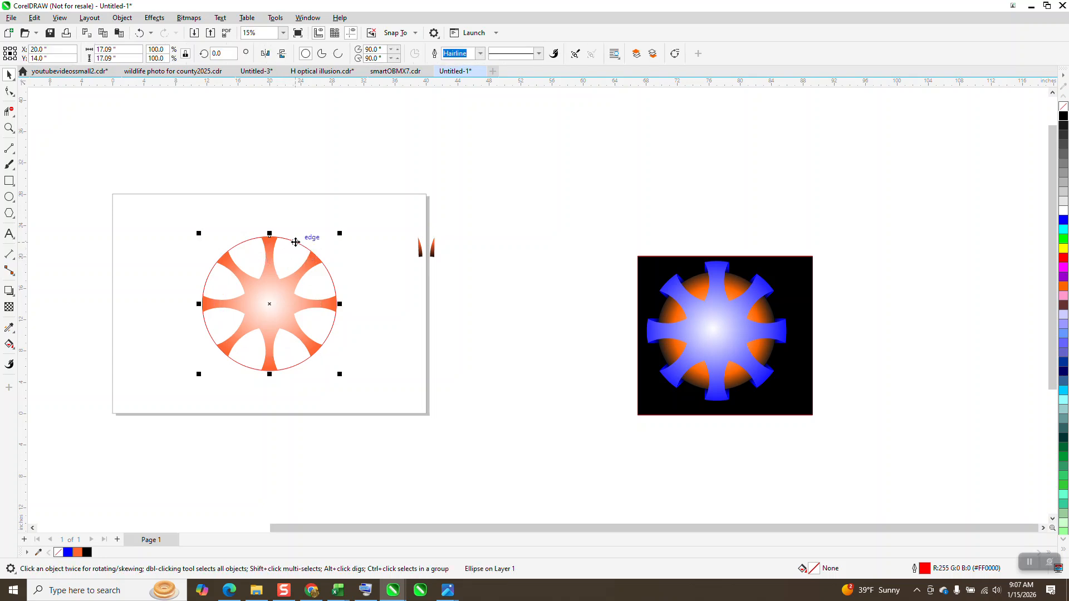
Move the outer circle 20 inches up off the page and the sliver group 20 inches left onto the top arm.
{"action": "key", "text": "Up"}
{"action": "left_click_drag", "start_coordinate": [406, 222], "coordinate": [523, 310]}
{"action": "key", "text": "Left"}
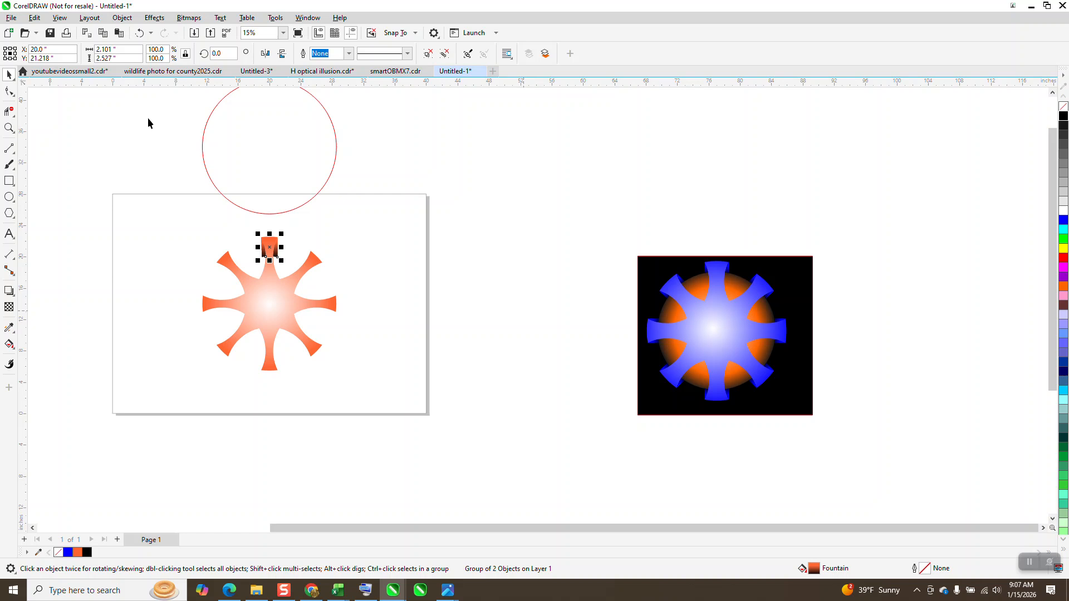
Place copies of the orange sliver group around the star in repeated 45° rotations so that every arm has a pair.
{"action": "left_click", "coordinate": [221, 53]}
{"action": "type", "text": "45"}
{"action": "key", "text": "Return"}
{"action": "key", "text": "ctrl+r"}
{"action": "key", "text": "ctrl+r"}
{"action": "key", "text": "ctrl+r"}
{"action": "key", "text": "ctrl+r"}
{"action": "key", "text": "ctrl+r"}
{"action": "key", "text": "ctrl+r"}
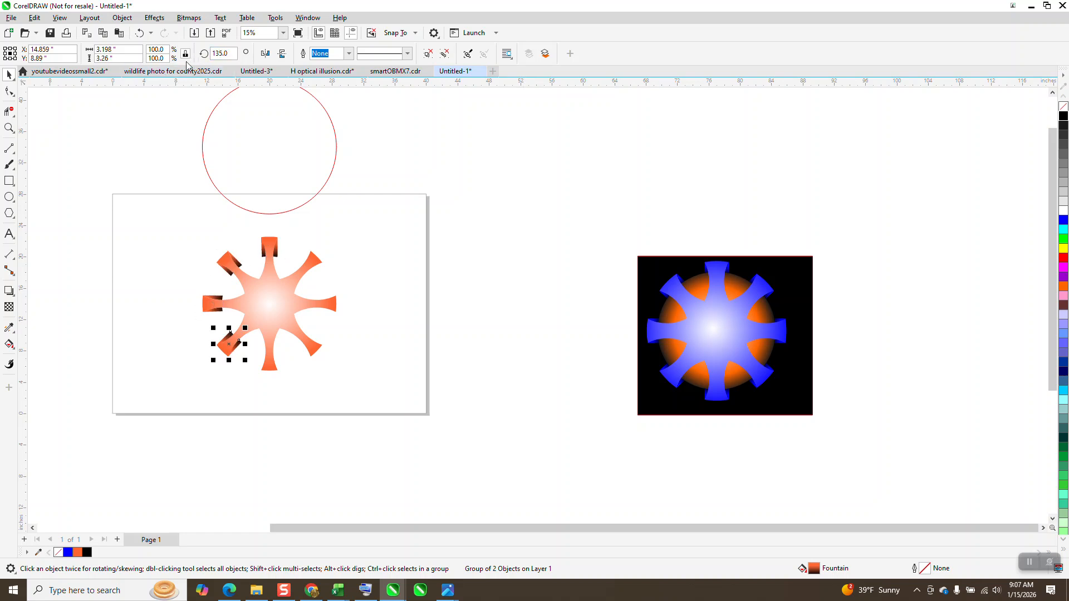
Center the outer circle on the page and shrink it about its center to about 12.18 inches in diameter.
{"action": "left_click", "coordinate": [496, 189]}
{"action": "left_click", "coordinate": [321, 187]}
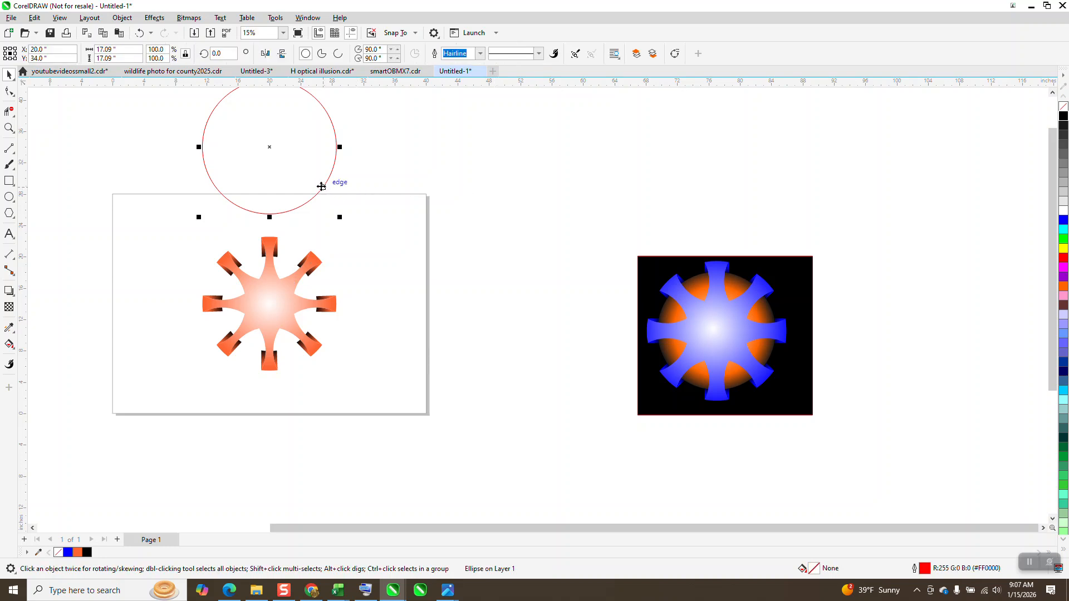
{"action": "key", "text": "p"}
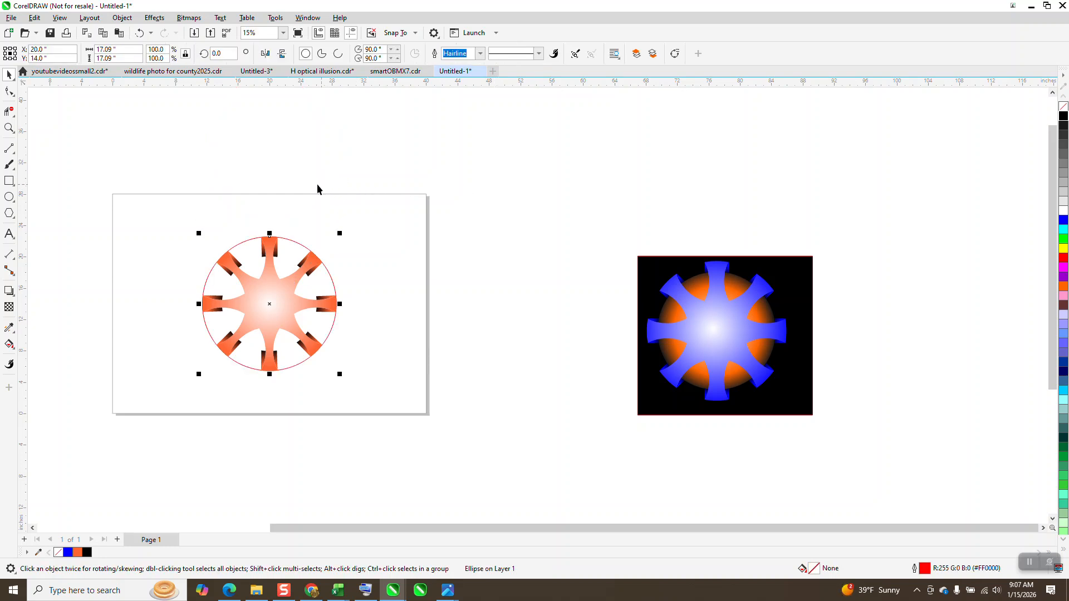
{"action": "left_click", "coordinate": [9, 129]}
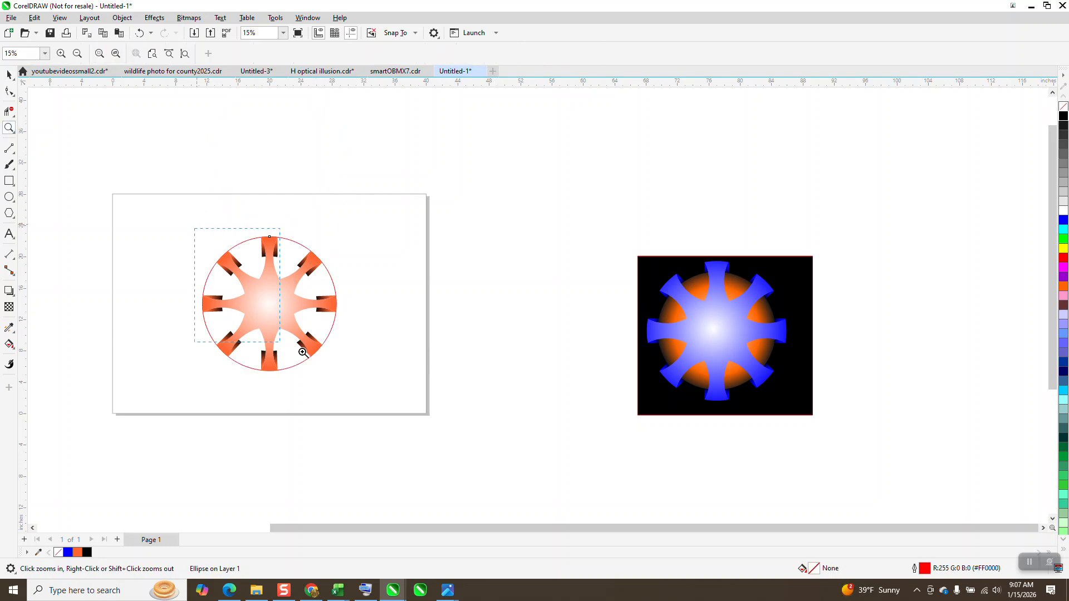
{"action": "left_click_drag", "start_coordinate": [303, 353], "coordinate": [384, 381]}
{"action": "left_click", "coordinate": [9, 74]}
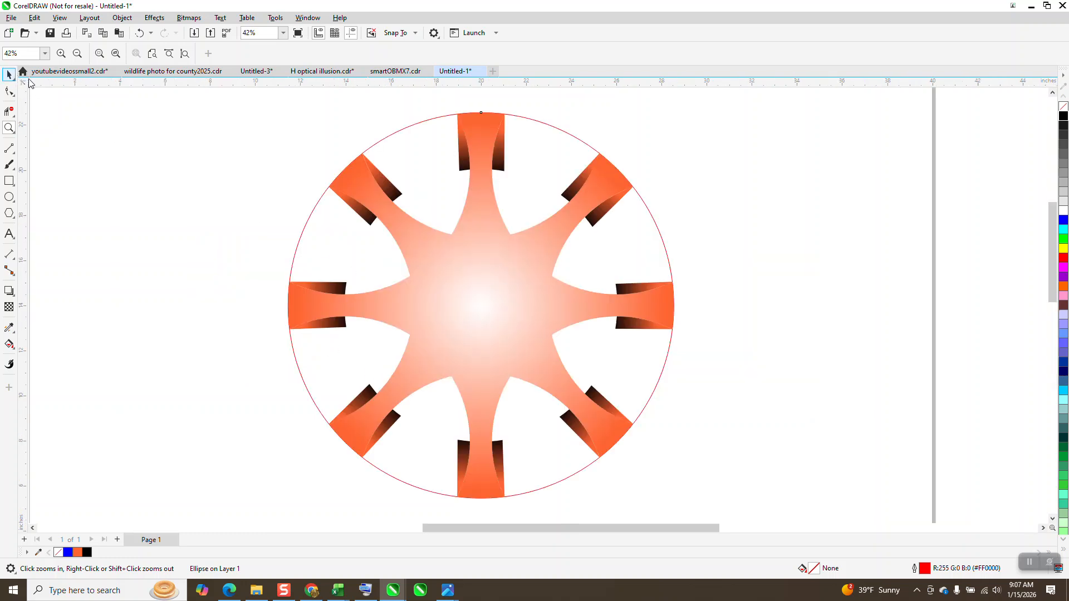
{"action": "left_click_drag", "start_coordinate": [677, 109], "coordinate": [638, 163]}
{"action": "scroll", "coordinate": [612, 173], "scroll_direction": "down", "scroll_amount": 3}
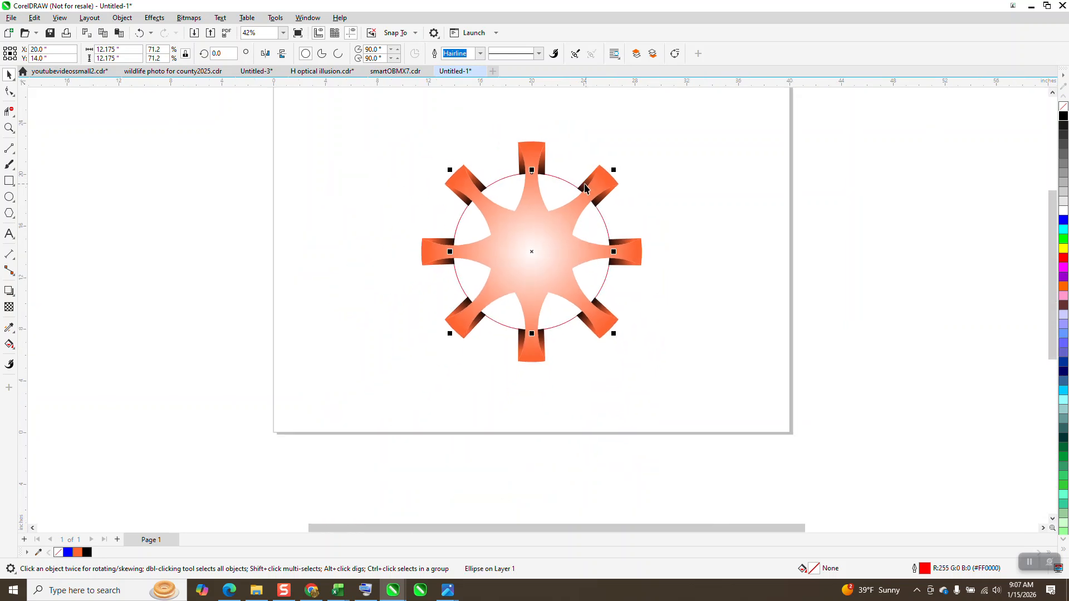
Move the circle 20 inches right, fill it blue, and apply an elliptical fountain fill from a white center to a blue edge.
{"action": "left_click_drag", "start_coordinate": [558, 211], "coordinate": [729, 210]}
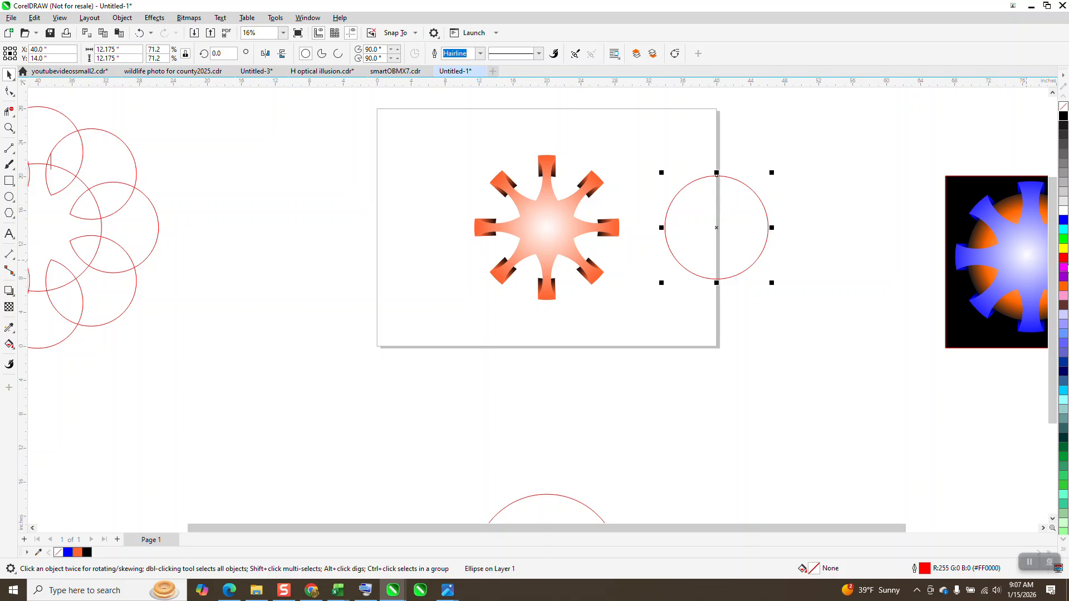
{"action": "left_click", "coordinate": [1063, 221]}
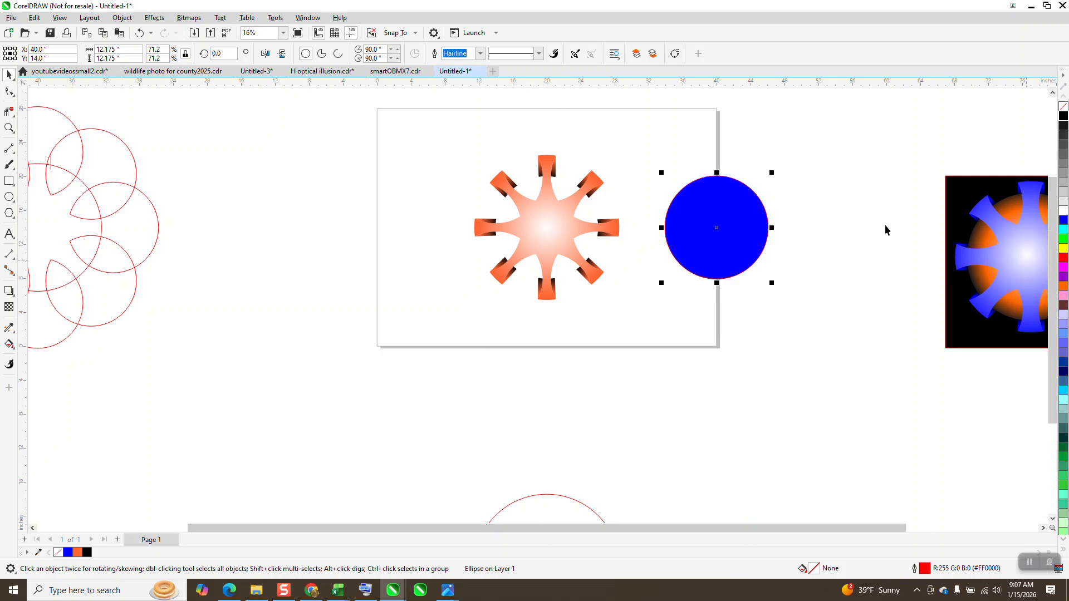
{"action": "left_click", "coordinate": [13, 349]}
{"action": "left_click", "coordinate": [44, 344]}
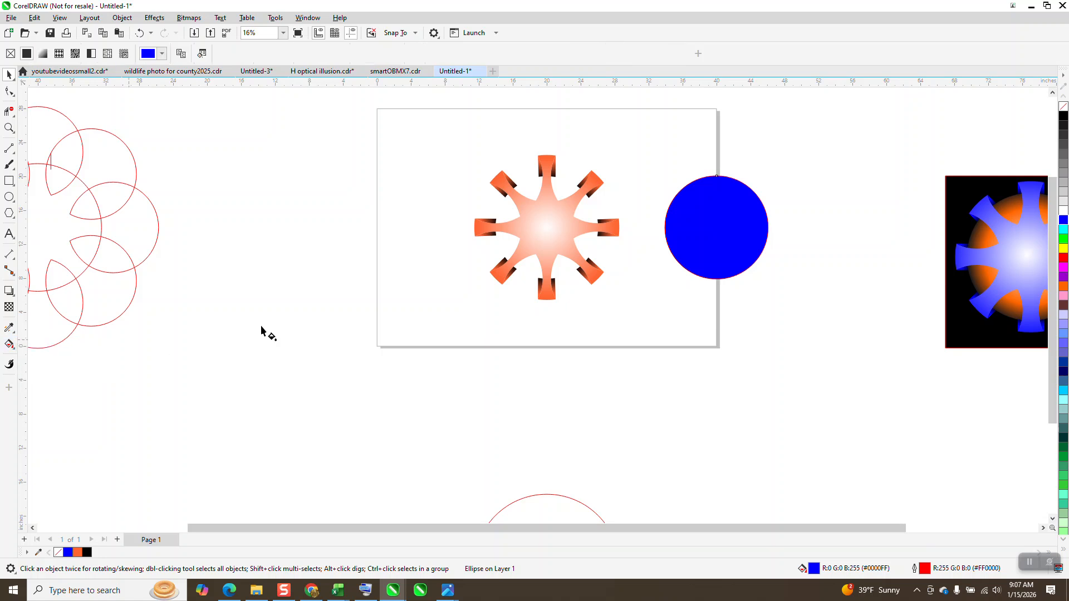
{"action": "left_click_drag", "start_coordinate": [711, 235], "coordinate": [748, 237]}
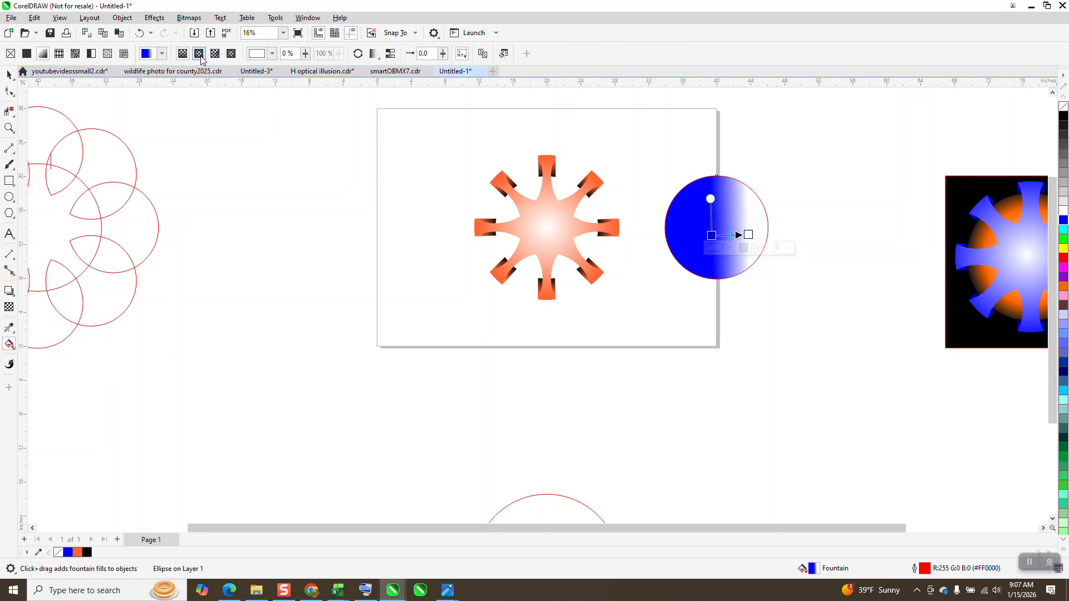
{"action": "left_click", "coordinate": [199, 54]}
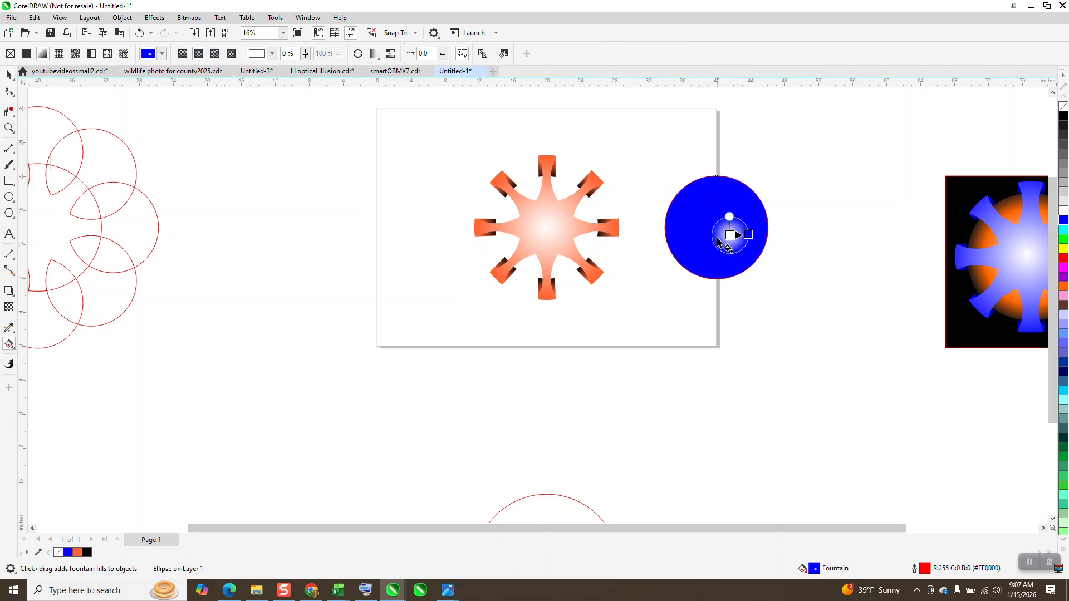
{"action": "mouse_move", "coordinate": [730, 235]}
{"action": "left_mouse_down"}
{"action": "mouse_move", "coordinate": [708, 228]}
{"action": "mouse_move", "coordinate": [768, 233]}
{"action": "mouse_move", "coordinate": [717, 227]}
{"action": "left_mouse_up"}
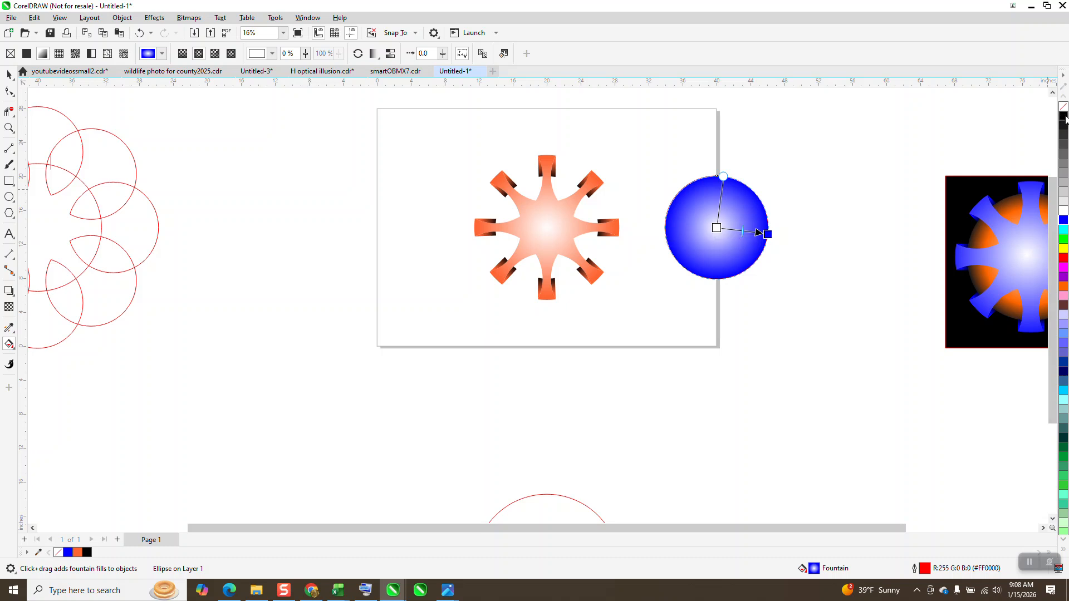
Change the outer color of the circle's fountain fill to black and accept changing the document defaults for graphic objects.
{"action": "left_click_drag", "start_coordinate": [939, 196], "coordinate": [769, 235]}
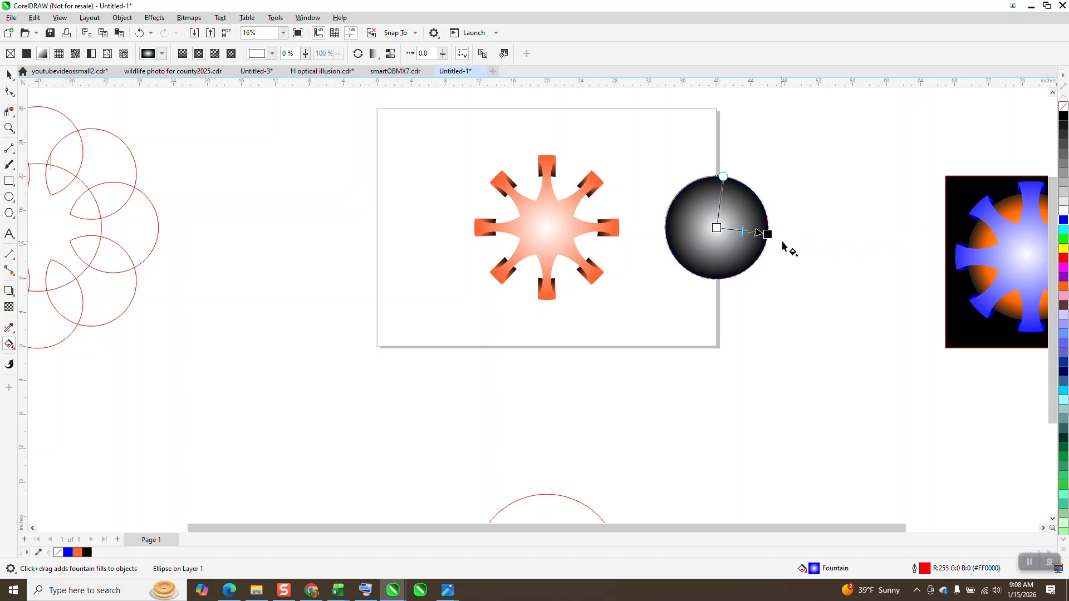
{"action": "left_click_drag", "start_coordinate": [1062, 220], "coordinate": [830, 239]}
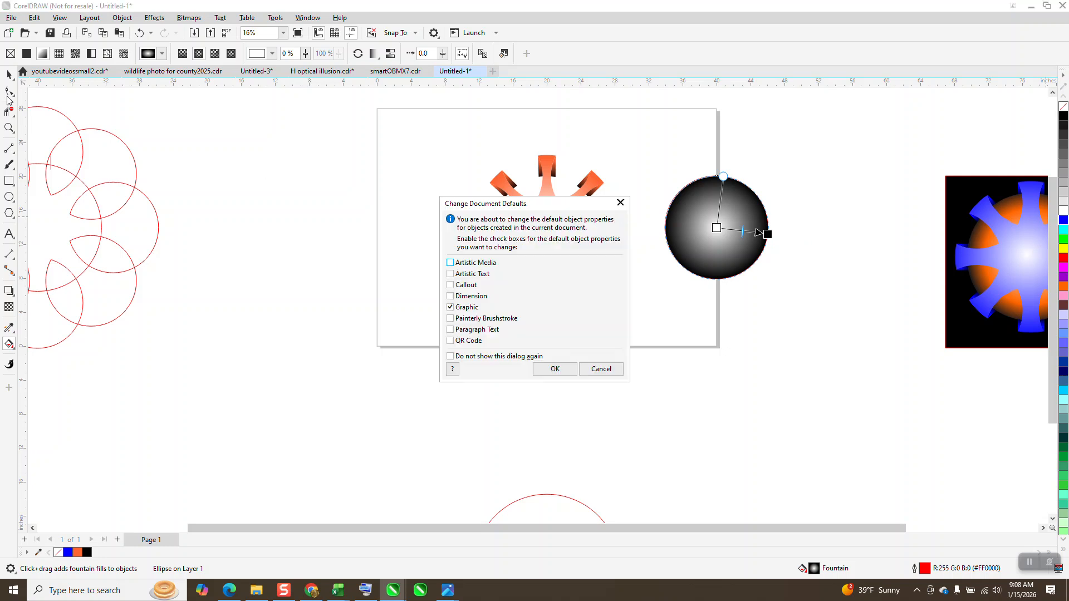
{"action": "left_click", "coordinate": [574, 372]}
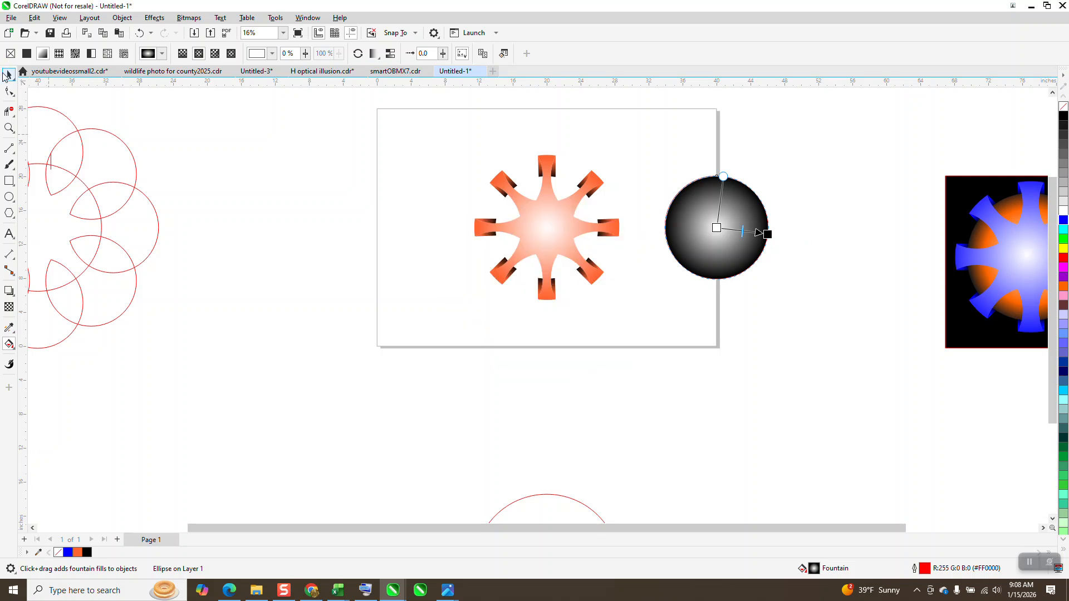
Center the black-shaded circle on the page behind the star and remove its outline.
{"action": "key", "text": "space"}
{"action": "key", "text": "p"}
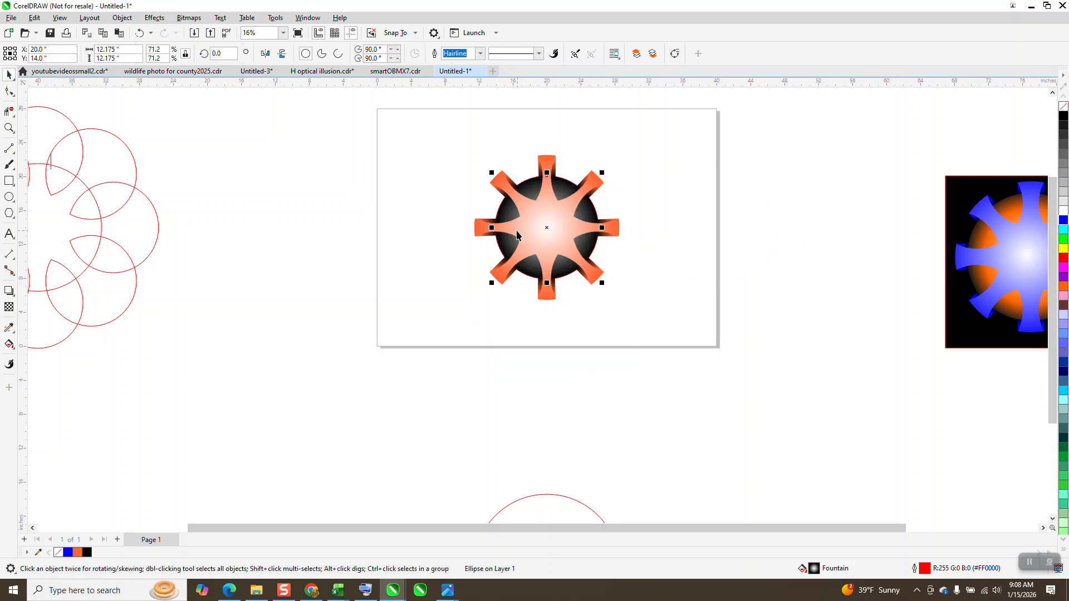
{"action": "right_click", "coordinate": [1063, 107]}
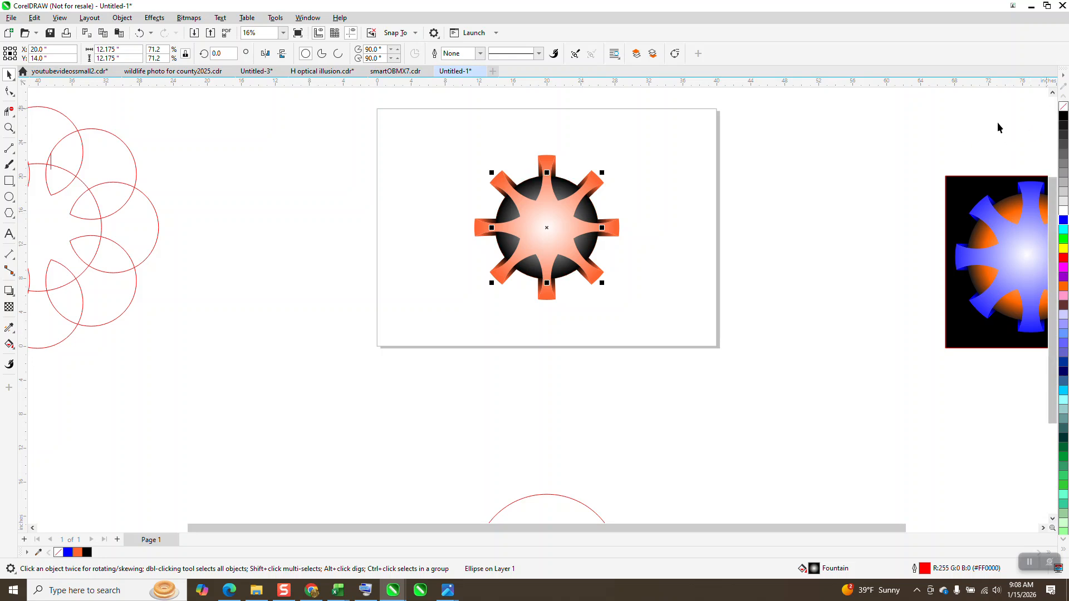
{"action": "left_click", "coordinate": [9, 128]}
{"action": "left_click_drag", "start_coordinate": [491, 143], "coordinate": [681, 329]}
{"action": "scroll", "coordinate": [536, 203], "scroll_direction": "down", "scroll_amount": 2}
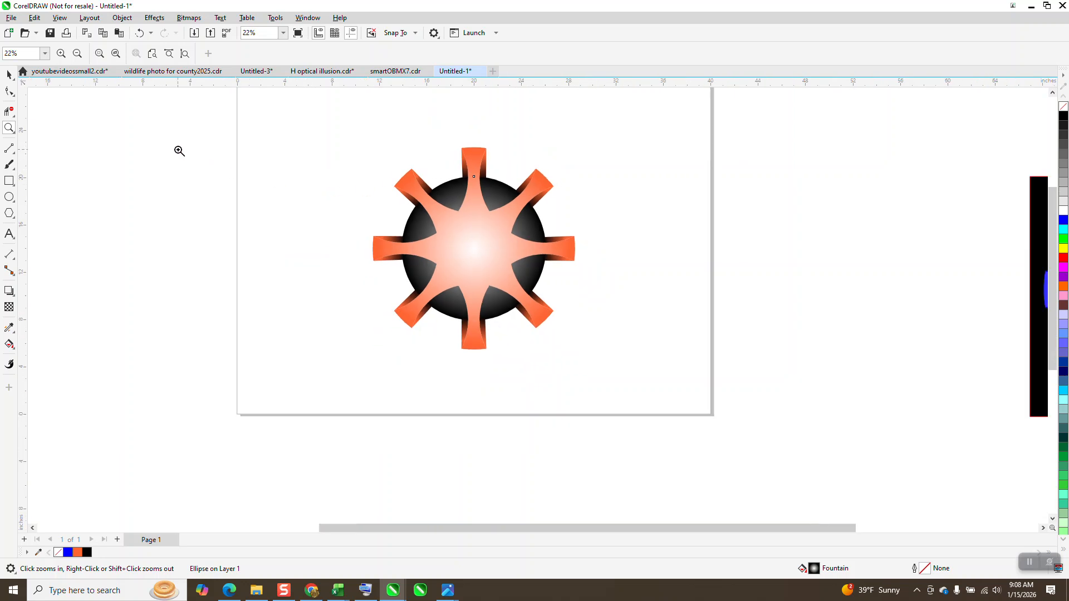
{"action": "left_click", "coordinate": [9, 74]}
{"action": "left_click", "coordinate": [144, 303]}
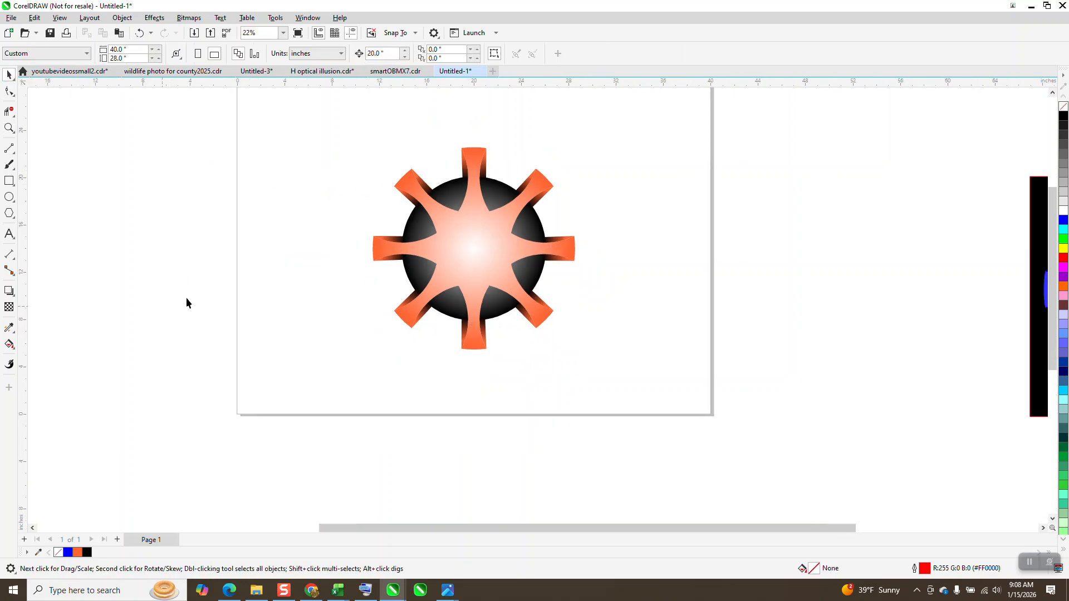
Recolor the star's radial fountain fill to run from a white center to blue at the arm ends.
{"action": "left_click", "coordinate": [463, 255]}
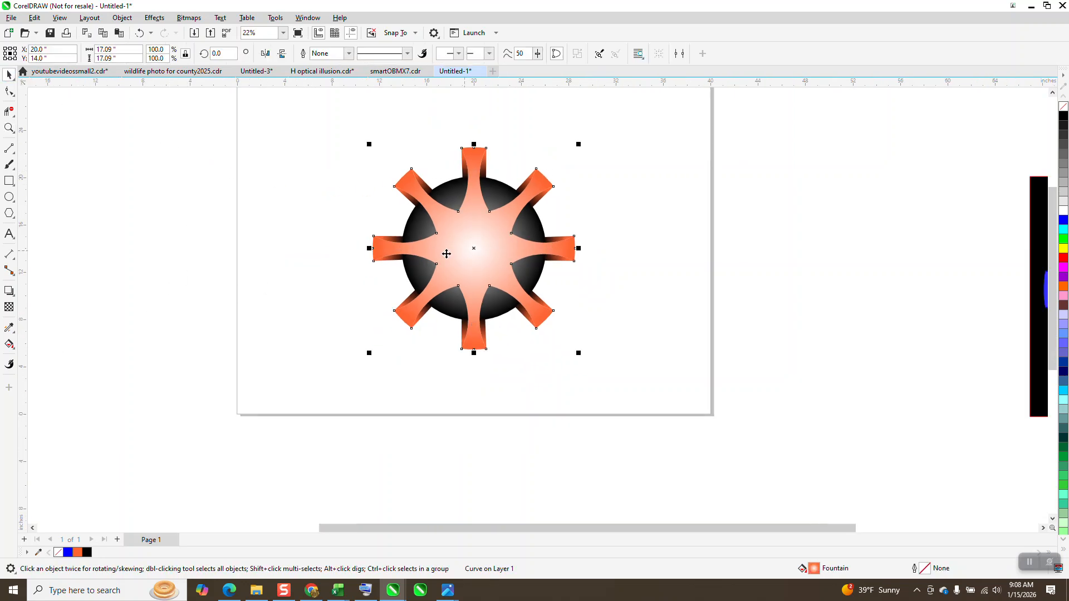
{"action": "left_click", "coordinate": [9, 344]}
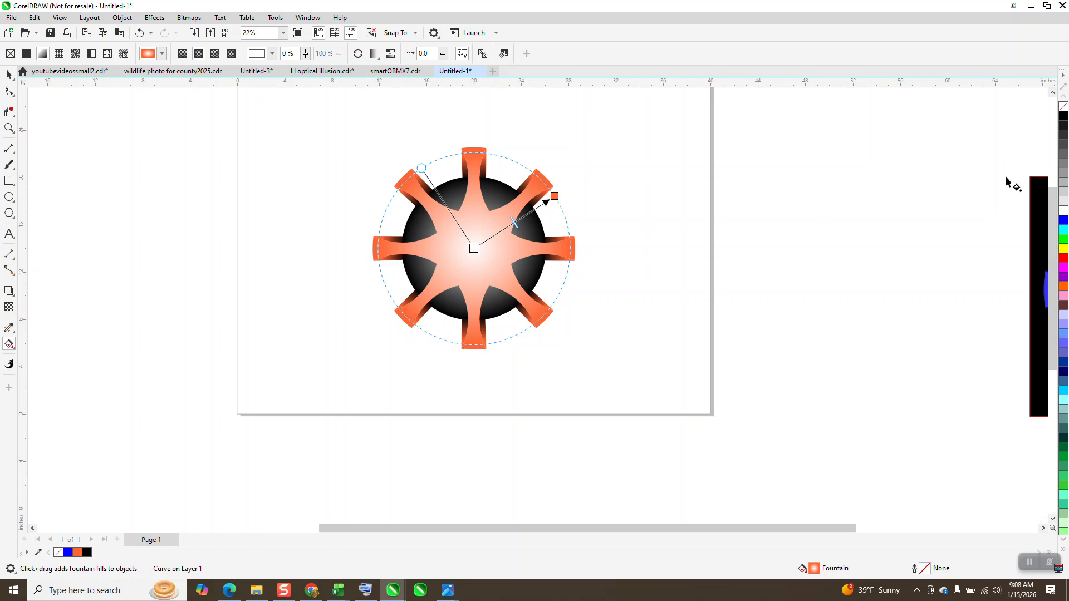
{"action": "left_click_drag", "start_coordinate": [1063, 222], "coordinate": [474, 248]}
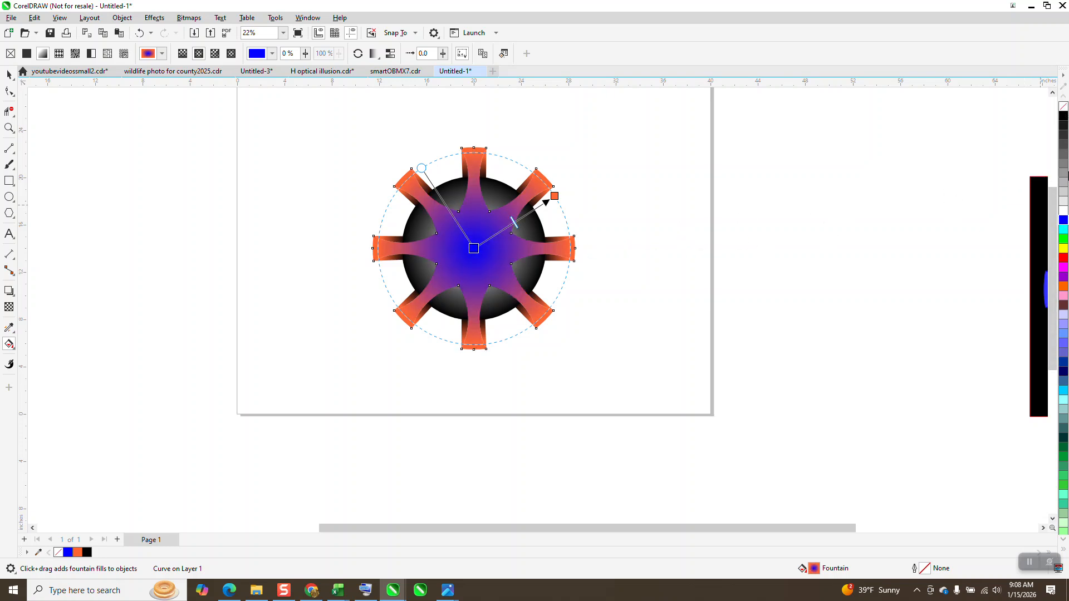
{"action": "left_click_drag", "start_coordinate": [1065, 221], "coordinate": [564, 203]}
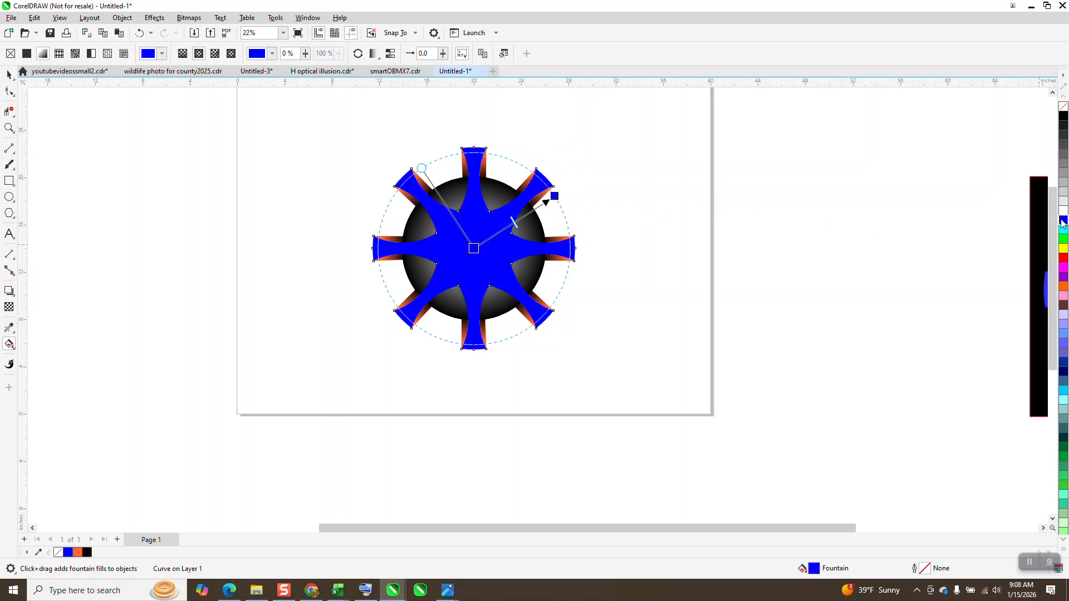
{"action": "left_click_drag", "start_coordinate": [1063, 215], "coordinate": [470, 257]}
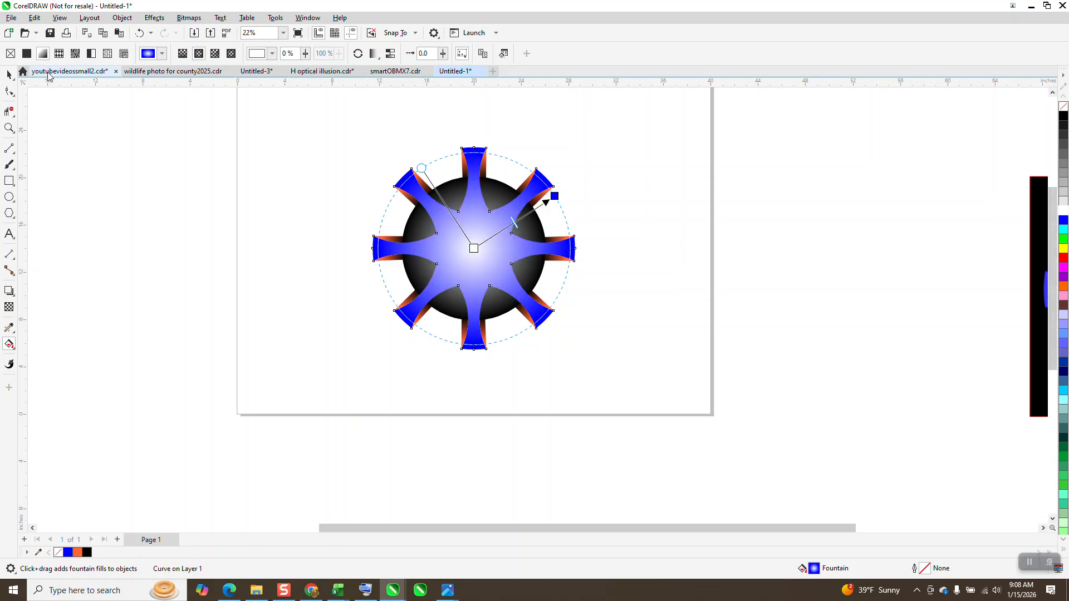
{"action": "left_click", "coordinate": [8, 74]}
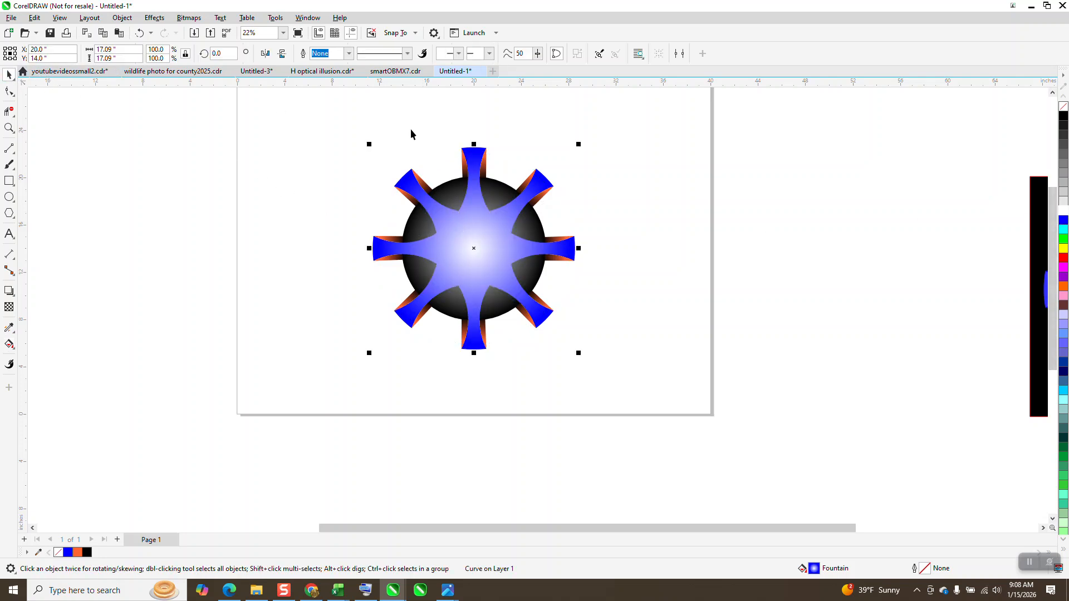
Replace the orange with blue in the fountain fills of both slivers behind the top arm.
{"action": "left_click", "coordinate": [502, 163]}
{"action": "left_click", "coordinate": [486, 168]}
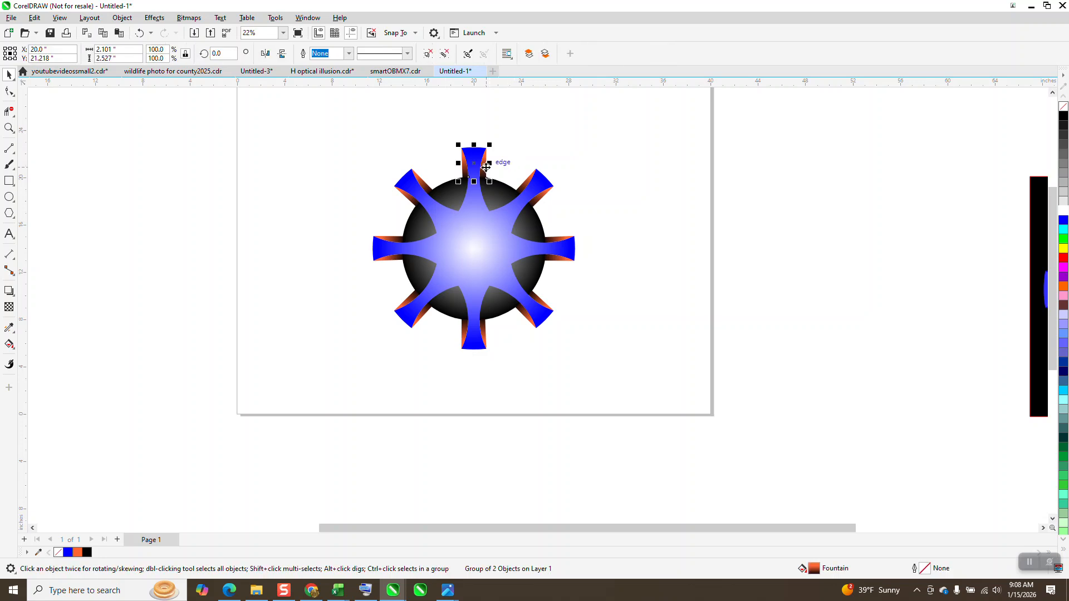
{"action": "left_click", "coordinate": [12, 347]}
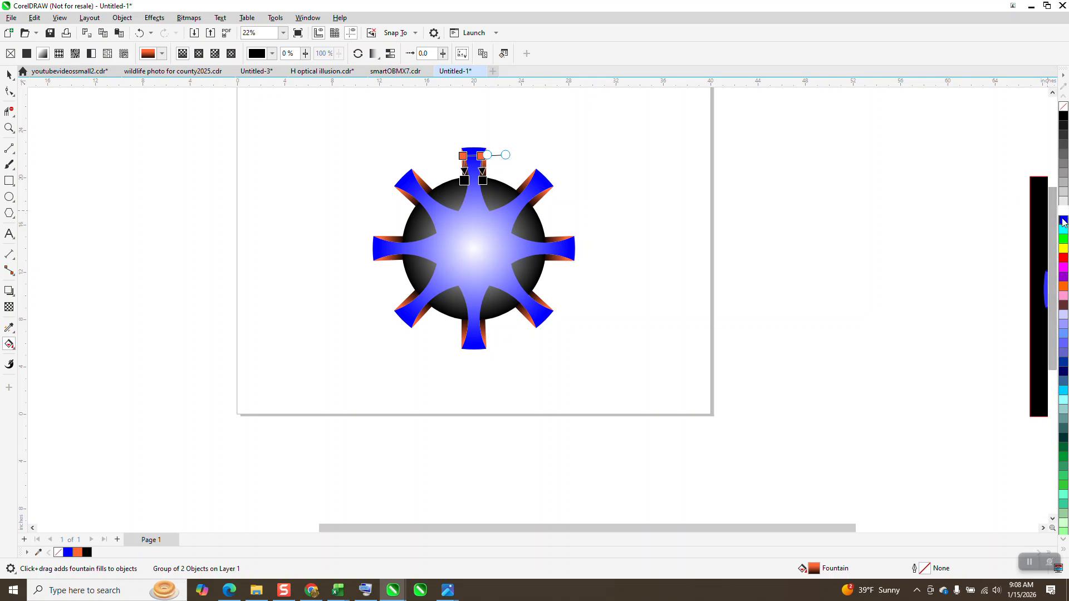
{"action": "left_click_drag", "start_coordinate": [1063, 221], "coordinate": [468, 159]}
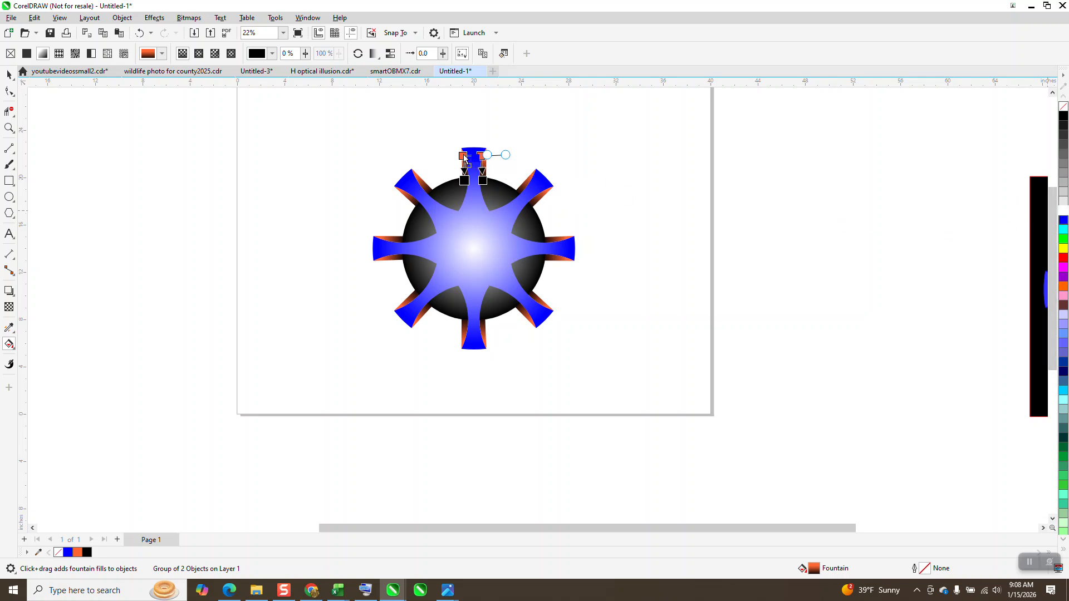
{"action": "left_click_drag", "start_coordinate": [1063, 226], "coordinate": [482, 160]}
{"action": "left_click", "coordinate": [8, 74]}
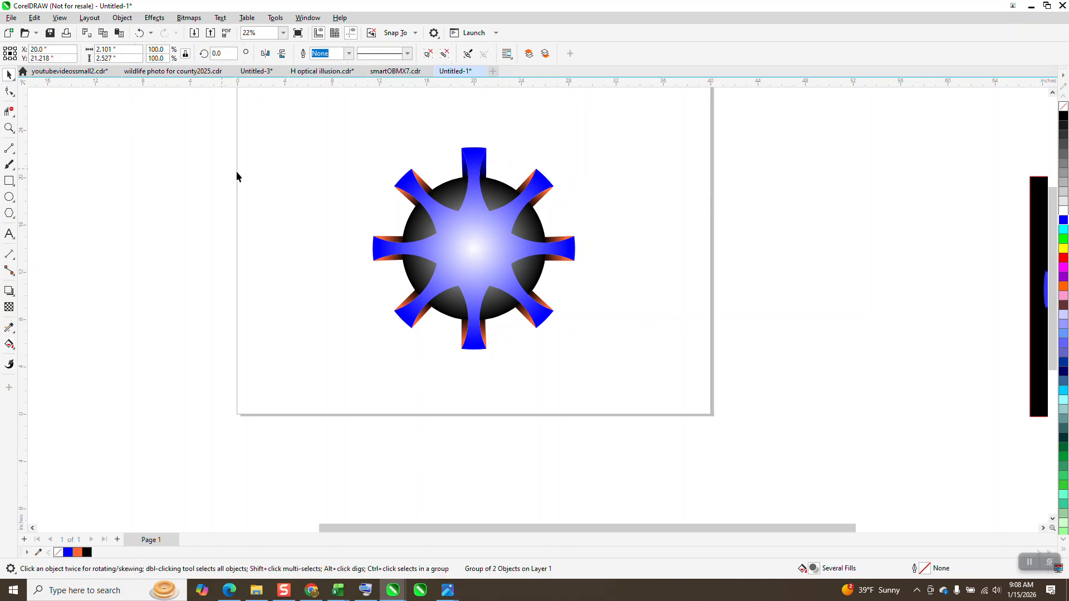
Delete the seven orange sliver groups behind all arms except the top one.
{"action": "left_click", "coordinate": [160, 151]}
{"action": "left_click", "coordinate": [426, 192]}
{"action": "key", "text": "Delete"}
{"action": "left_click", "coordinate": [397, 241]}
{"action": "key", "text": "Delete"}
{"action": "left_click", "coordinate": [425, 313]}
{"action": "key", "text": "Delete"}
{"action": "left_click", "coordinate": [465, 337]}
{"action": "key", "text": "Delete"}
{"action": "left_click", "coordinate": [540, 305]}
{"action": "key", "text": "Delete"}
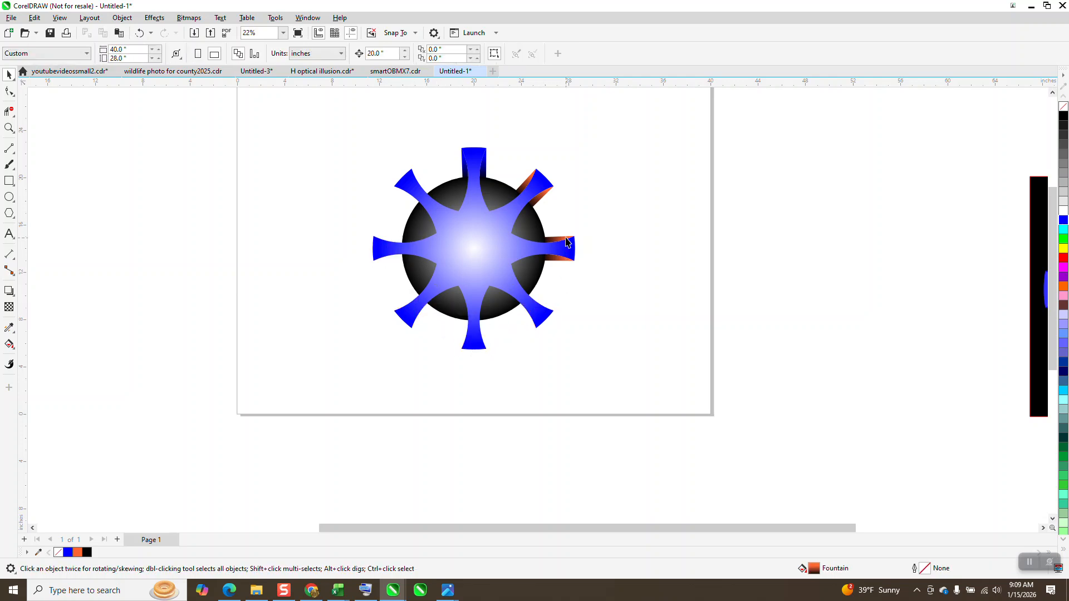
{"action": "left_click", "coordinate": [558, 241]}
{"action": "key", "text": "Delete"}
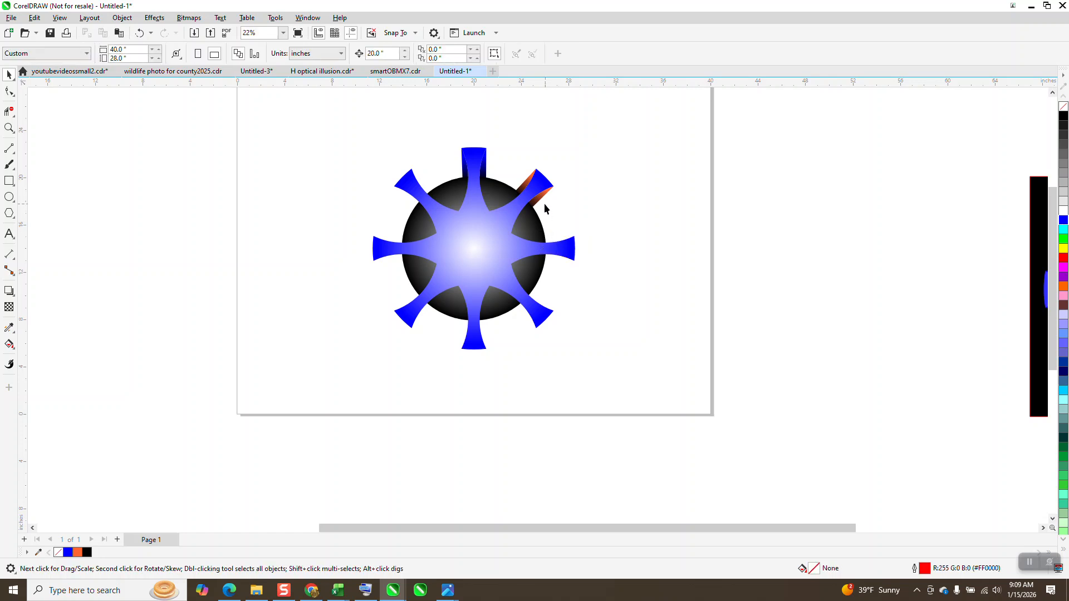
{"action": "left_click", "coordinate": [537, 202]}
{"action": "key", "text": "Delete"}
Copy the blue sliver group from the top arm around the star's center in 45° rotations until every arm has one.
{"action": "left_click", "coordinate": [485, 179]}
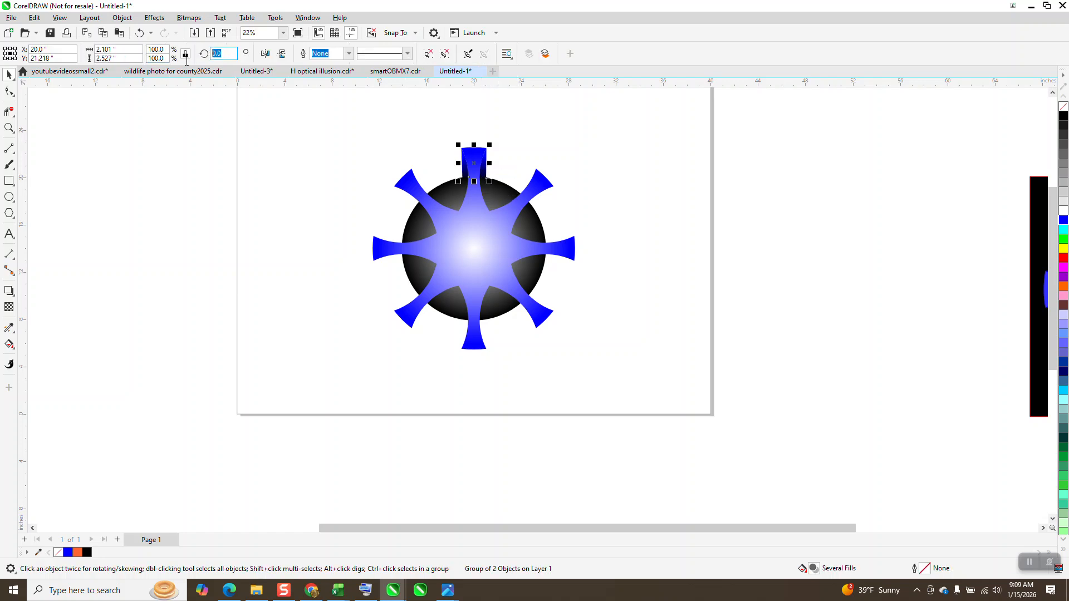
{"action": "type", "text": "45"}
{"action": "key", "text": "Return"}
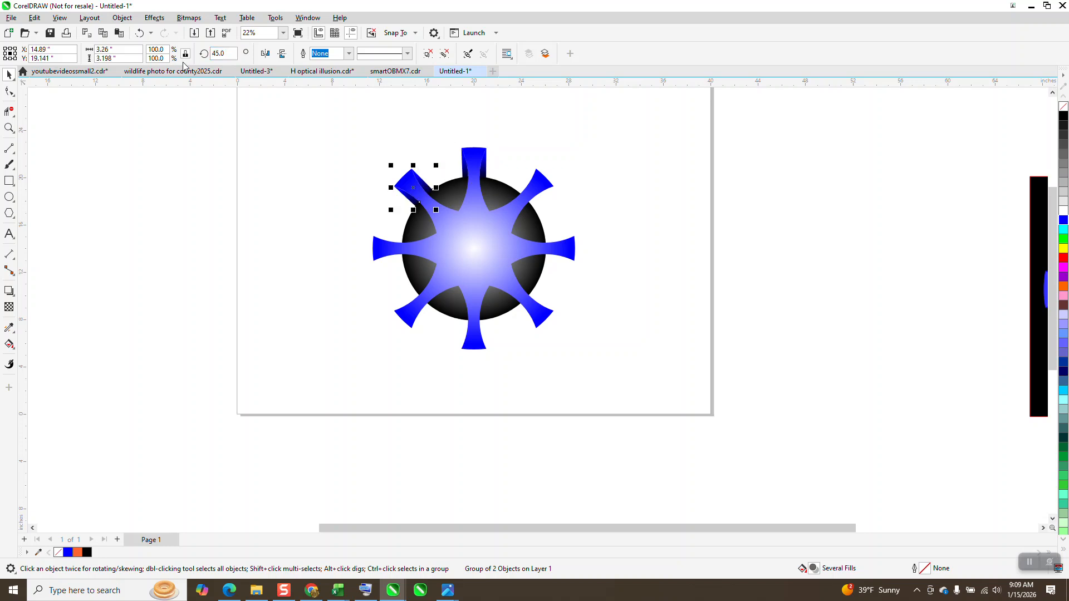
{"action": "key", "text": "ctrl+r"}
{"action": "key", "text": "ctrl+r"}
{"action": "key", "text": "ctrl+r"}
{"action": "key", "text": "ctrl+r"}
{"action": "key", "text": "ctrl+r"}
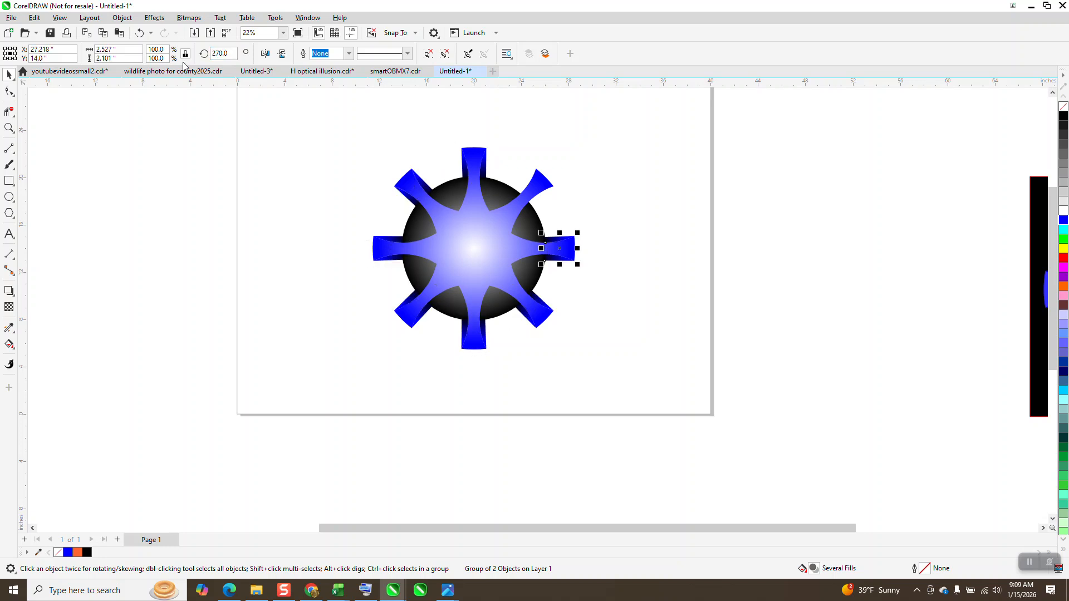
{"action": "key", "text": "ctrl+r"}
{"action": "left_click", "coordinate": [754, 239]}
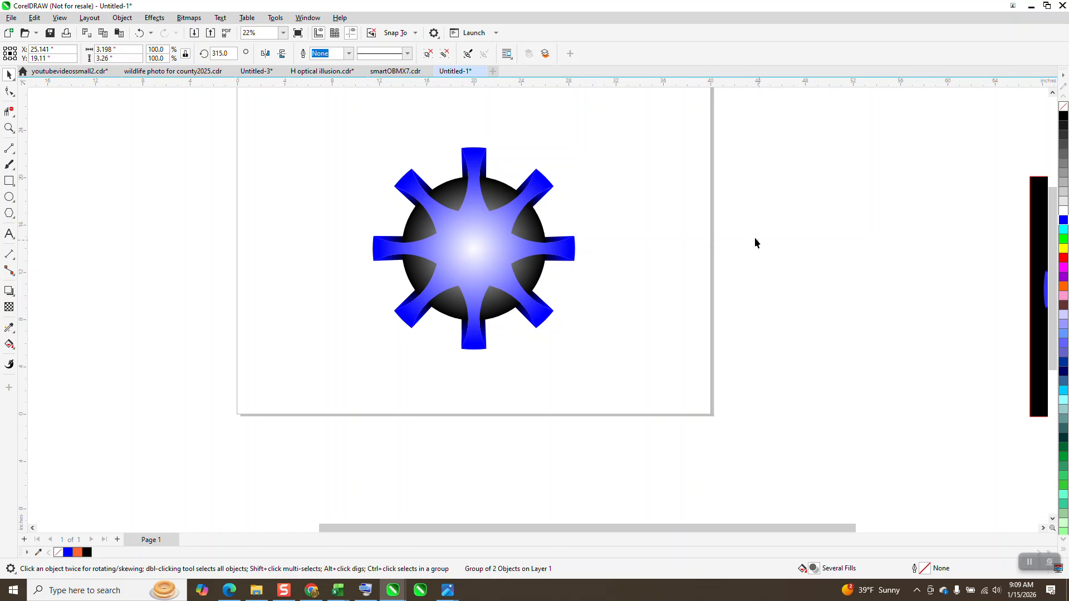
Enlarge the black-shaded circle from its center to about 13.4 inches in diameter.
{"action": "left_click", "coordinate": [14, 132]}
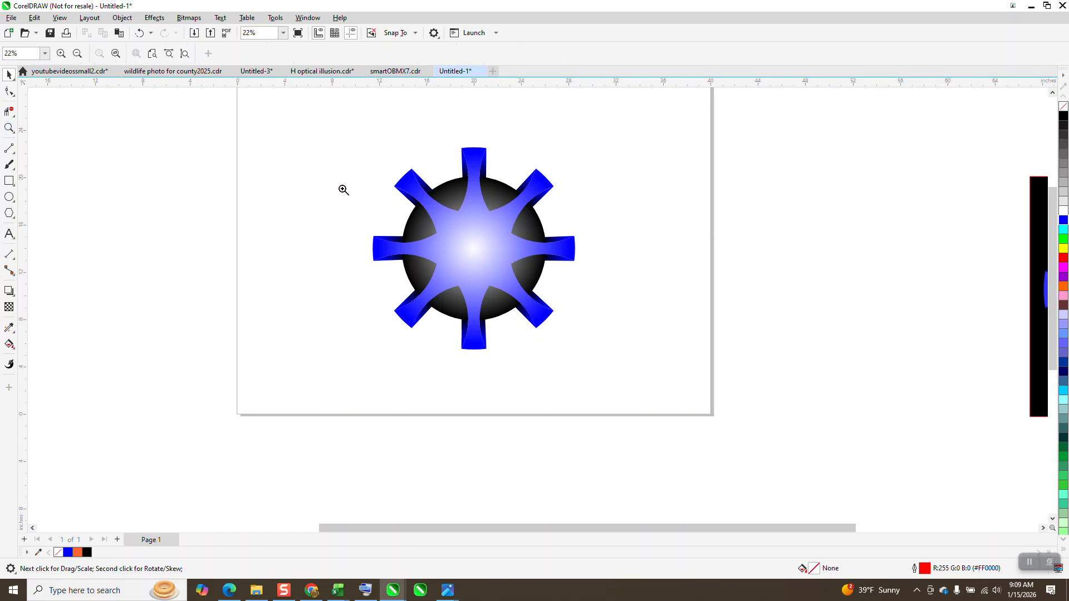
{"action": "left_click_drag", "start_coordinate": [347, 145], "coordinate": [580, 358]}
{"action": "left_click", "coordinate": [9, 74]}
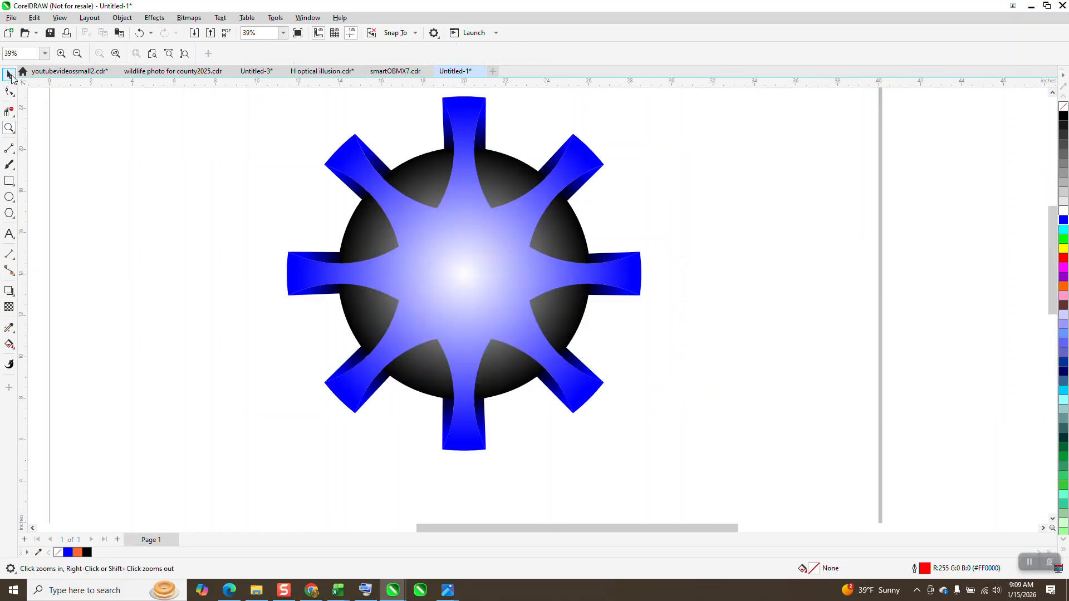
{"action": "left_click", "coordinate": [569, 236]}
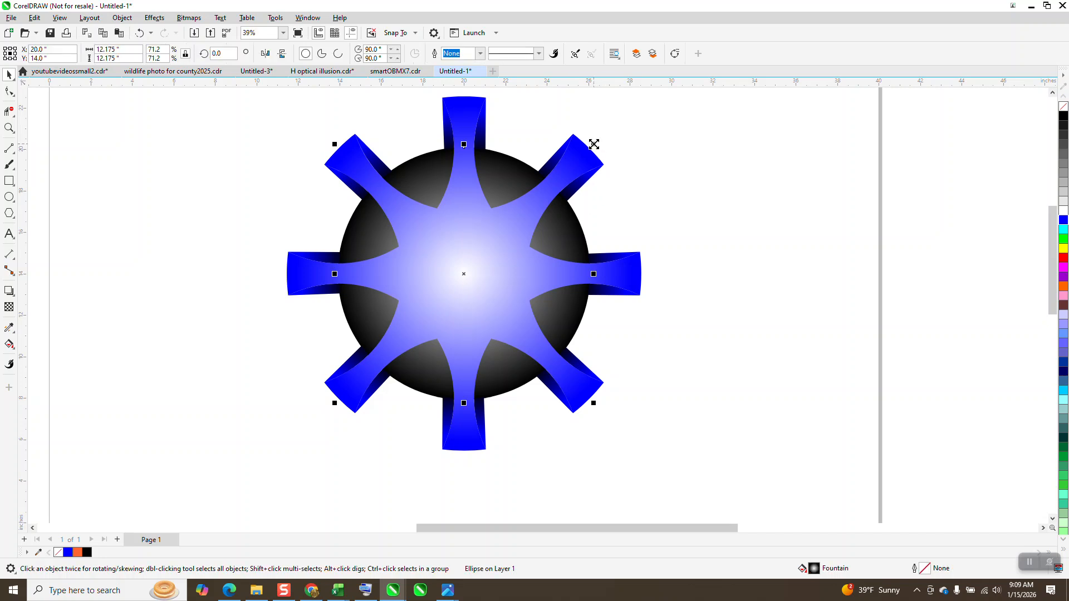
{"action": "left_click_drag", "start_coordinate": [596, 143], "coordinate": [608, 129]}
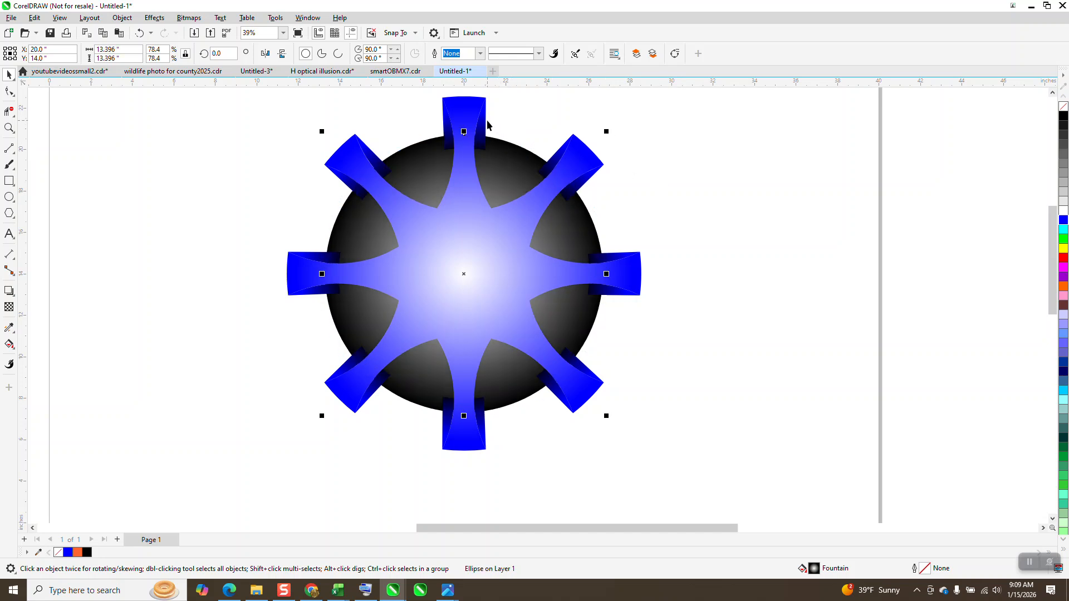
Draw a rectangle about 29 by 22 inches around the star and sphere and fill it with black.
{"action": "scroll", "coordinate": [639, 224], "scroll_direction": "down", "scroll_amount": 2}
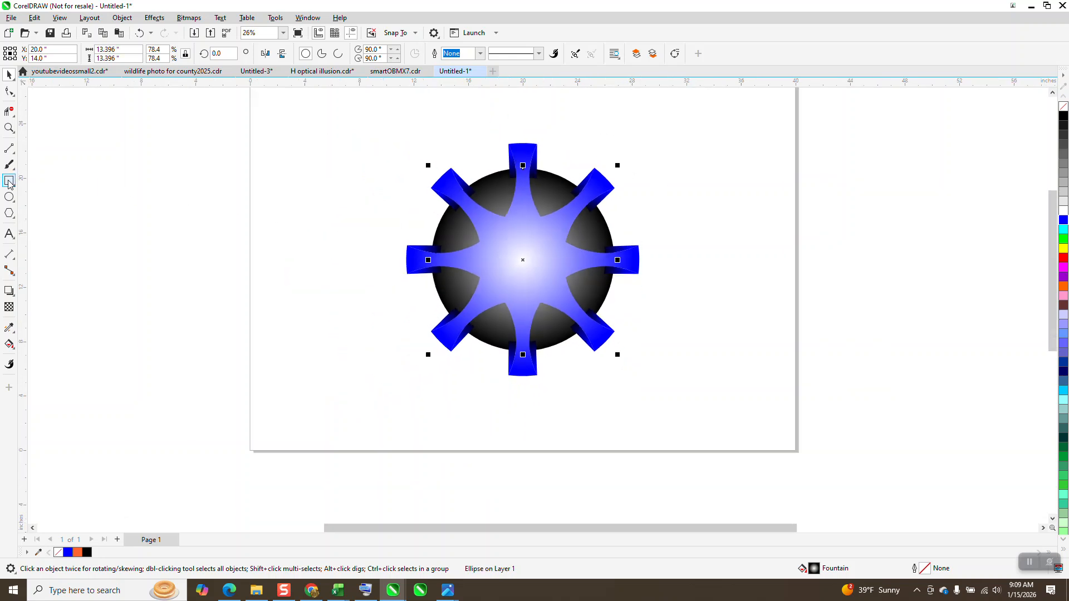
{"action": "left_click", "coordinate": [8, 201]}
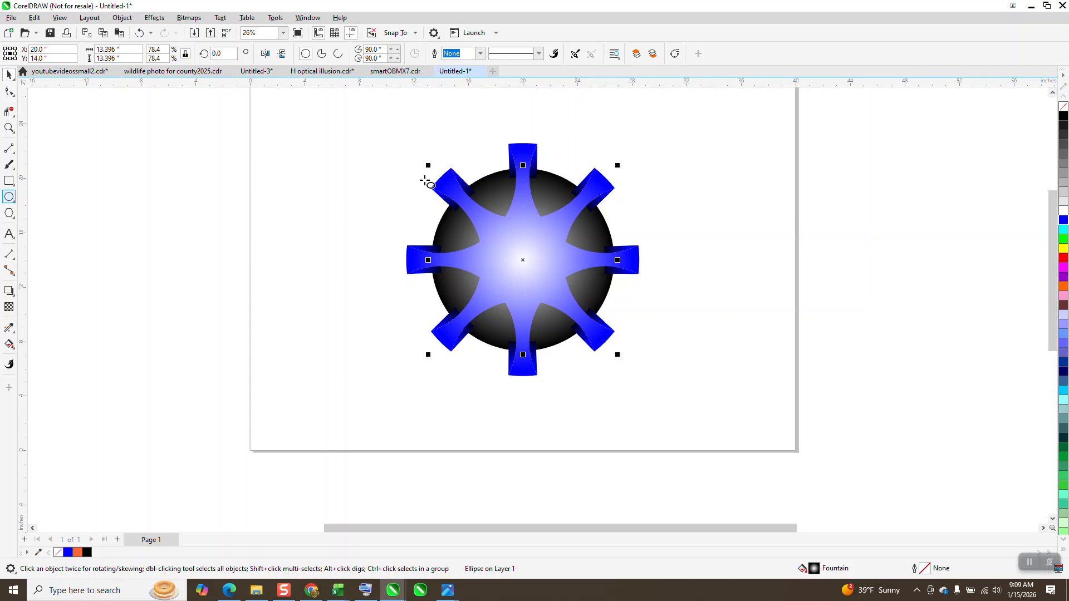
{"action": "left_click", "coordinate": [9, 181]}
{"action": "left_click_drag", "start_coordinate": [368, 124], "coordinate": [766, 427]}
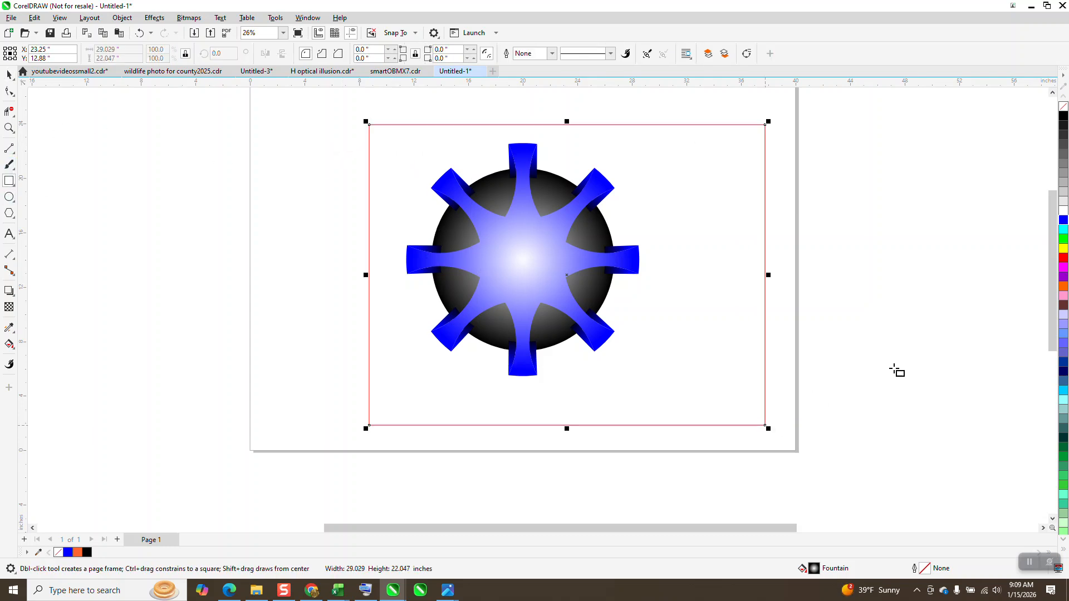
{"action": "left_click", "coordinate": [1064, 115]}
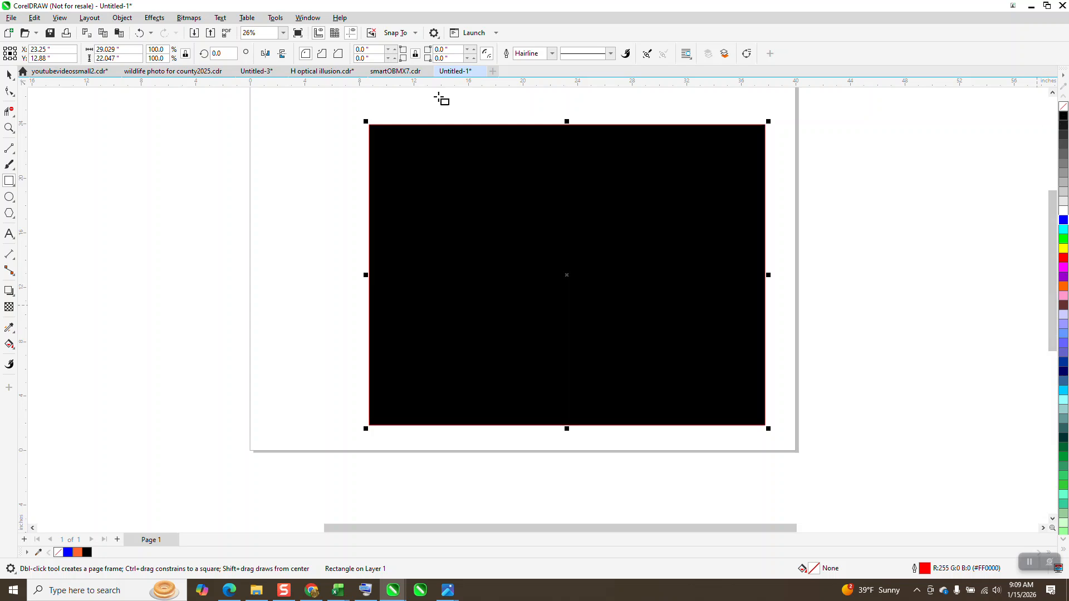
Send the black rectangle to the back of the page.
{"action": "left_click", "coordinate": [123, 19]}
{"action": "mouse_move", "coordinate": [133, 199]}
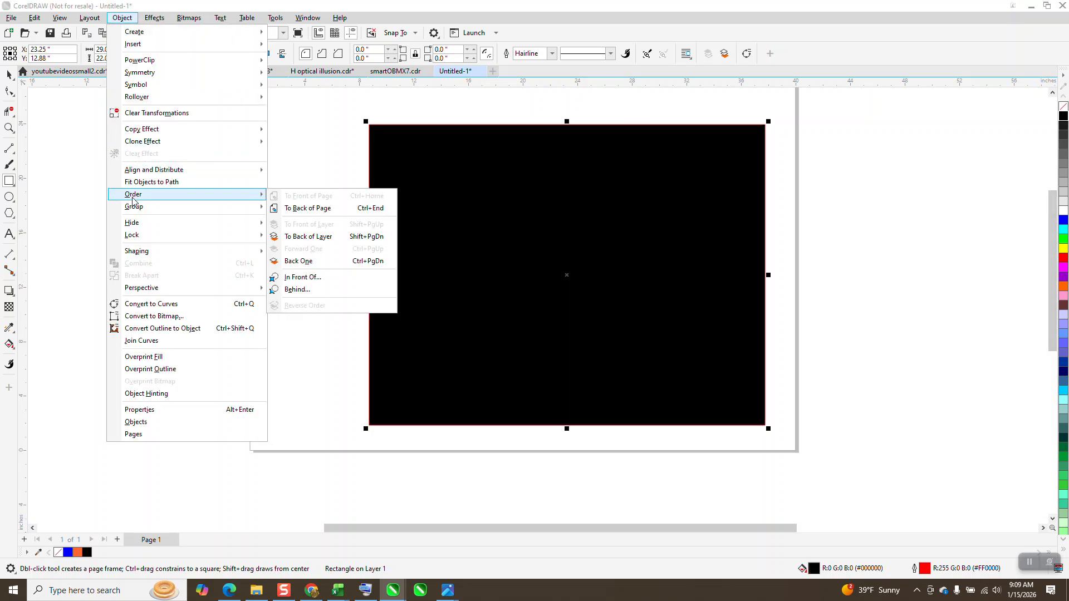
{"action": "left_click", "coordinate": [312, 211]}
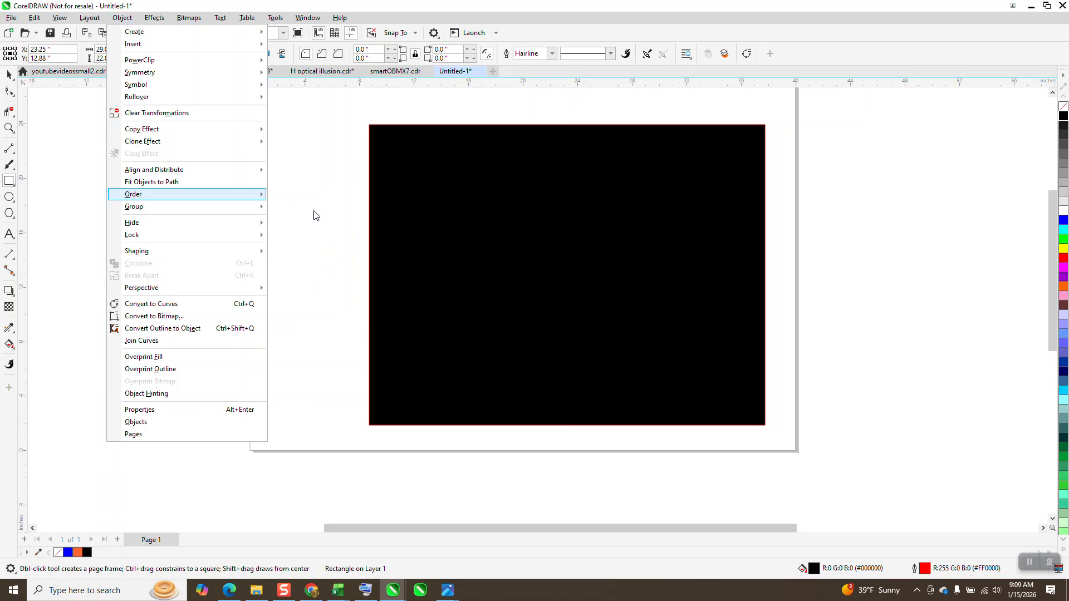